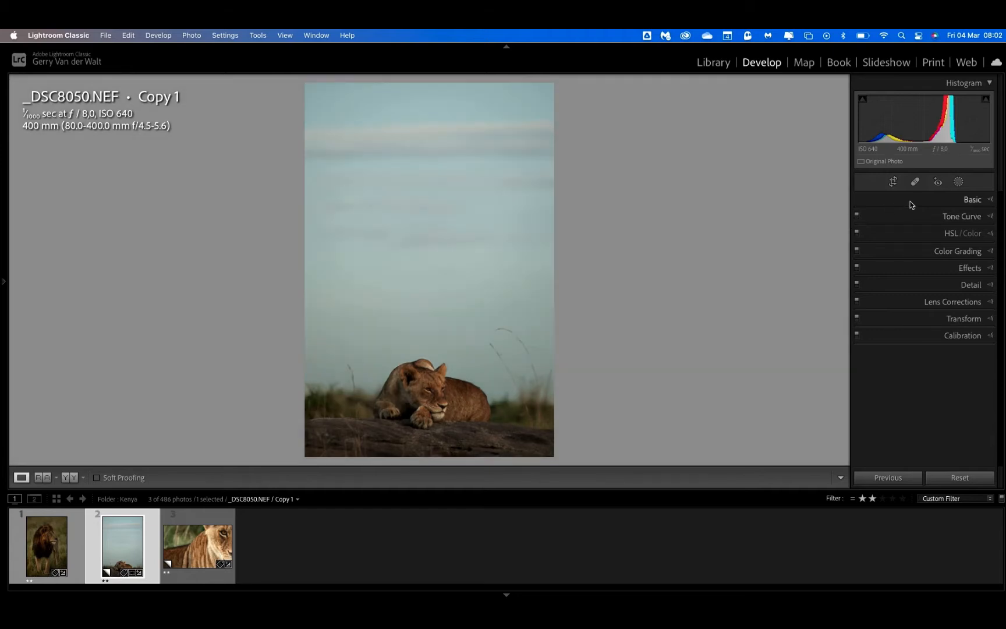
Step: Turn on the shadow clipping warning from the histogram and examine the dark areas around the lioness's paws
{"action": "left_click", "coordinate": [991, 200]}
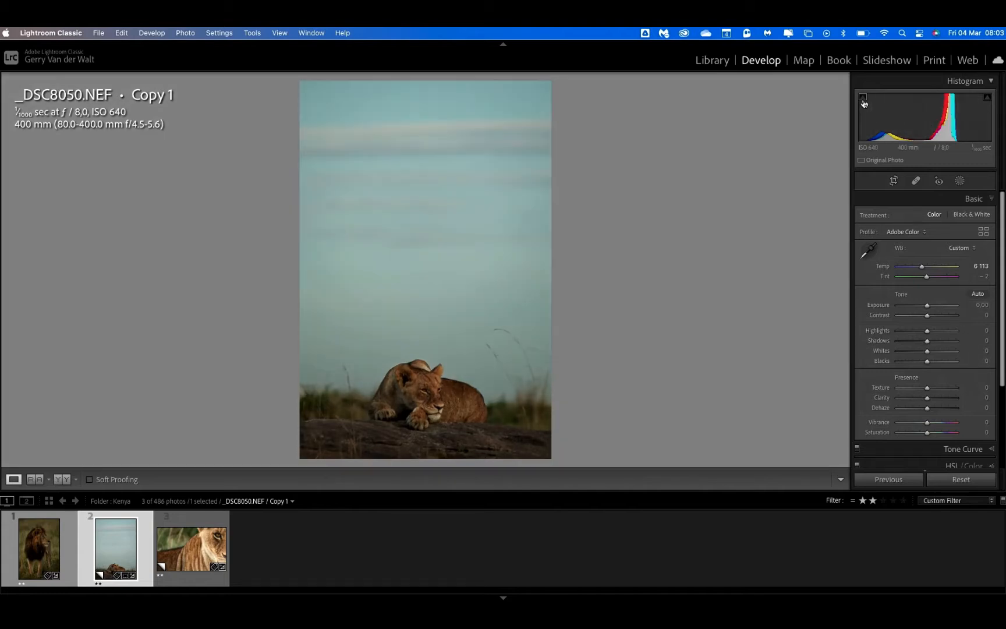
{"action": "left_click", "coordinate": [863, 98]}
{"action": "left_click", "coordinate": [390, 422]}
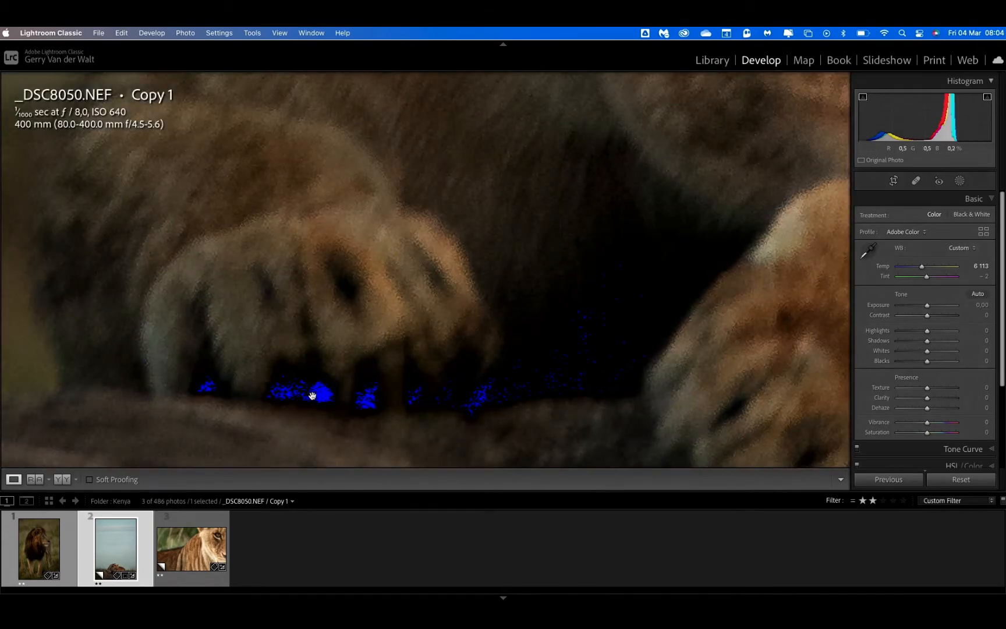
{"action": "left_click", "coordinate": [556, 392]}
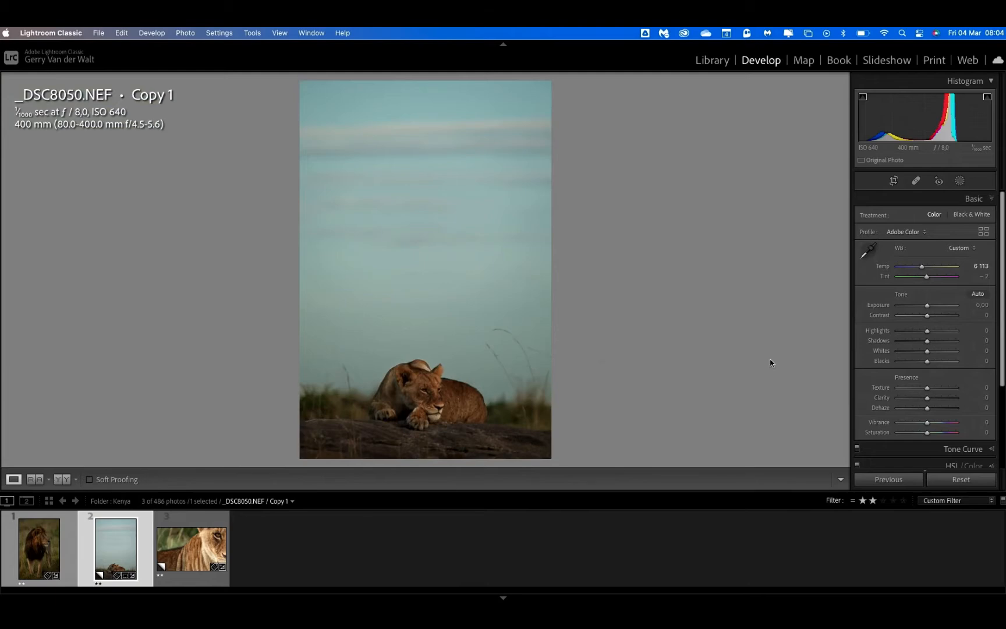
{"action": "left_click", "coordinate": [399, 417]}
{"action": "left_click", "coordinate": [420, 404]}
Step: Lower Exposure to −2.45 and inspect the clipped shadows around the lioness's paws and face
{"action": "left_click_drag", "start_coordinate": [927, 304], "coordinate": [913, 305]}
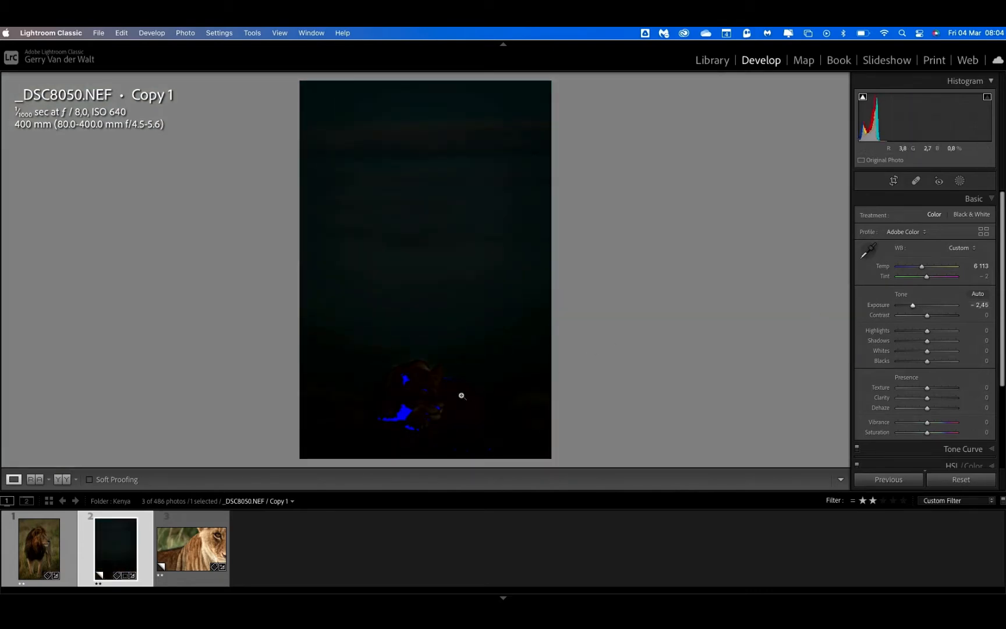
{"action": "left_click", "coordinate": [405, 417]}
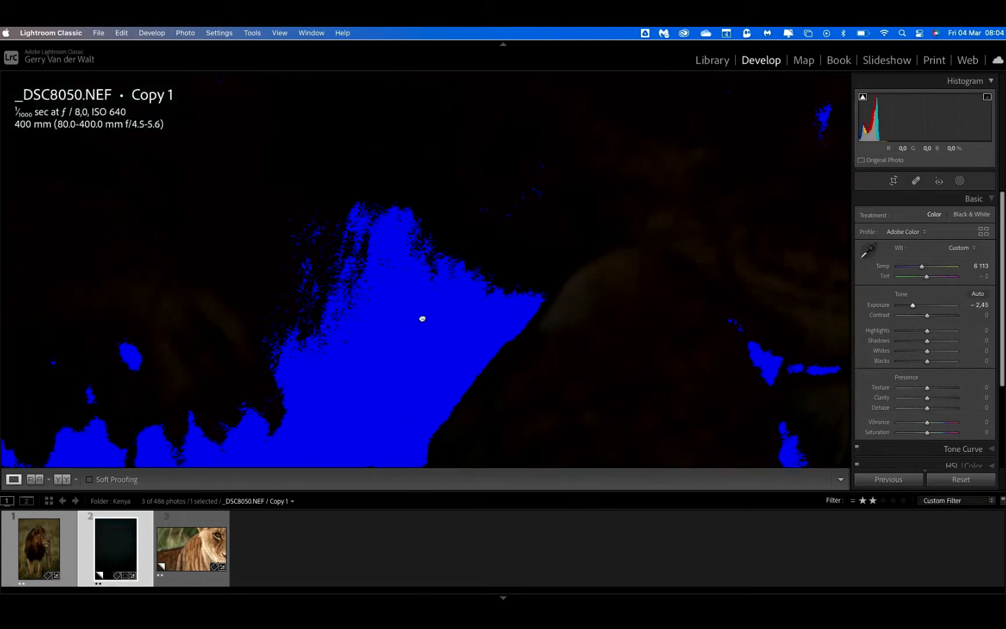
{"action": "left_click_drag", "start_coordinate": [419, 319], "coordinate": [353, 404]}
{"action": "left_click_drag", "start_coordinate": [478, 266], "coordinate": [425, 344]}
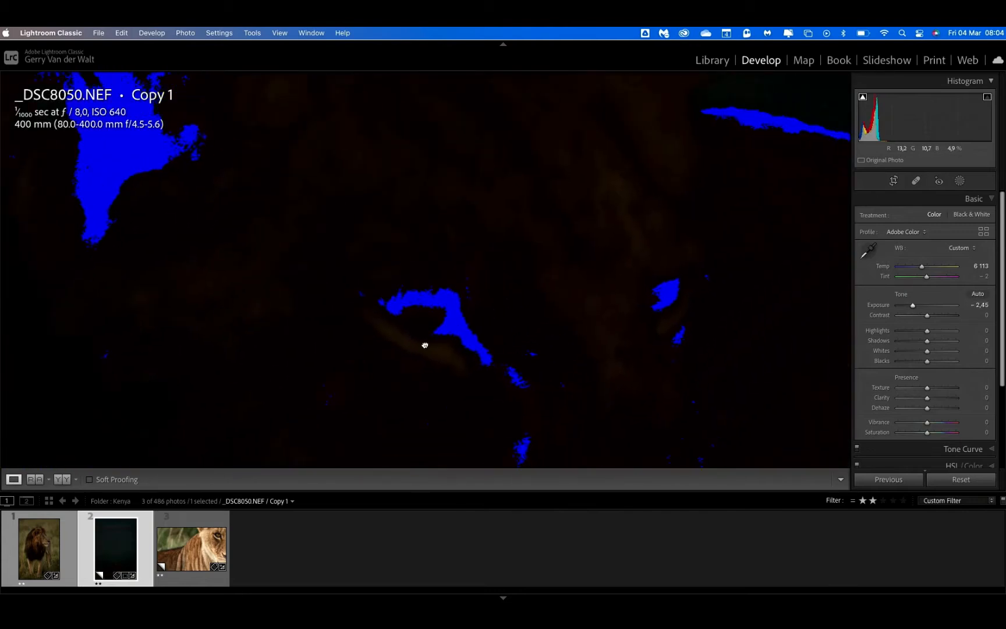
{"action": "left_click", "coordinate": [630, 266]}
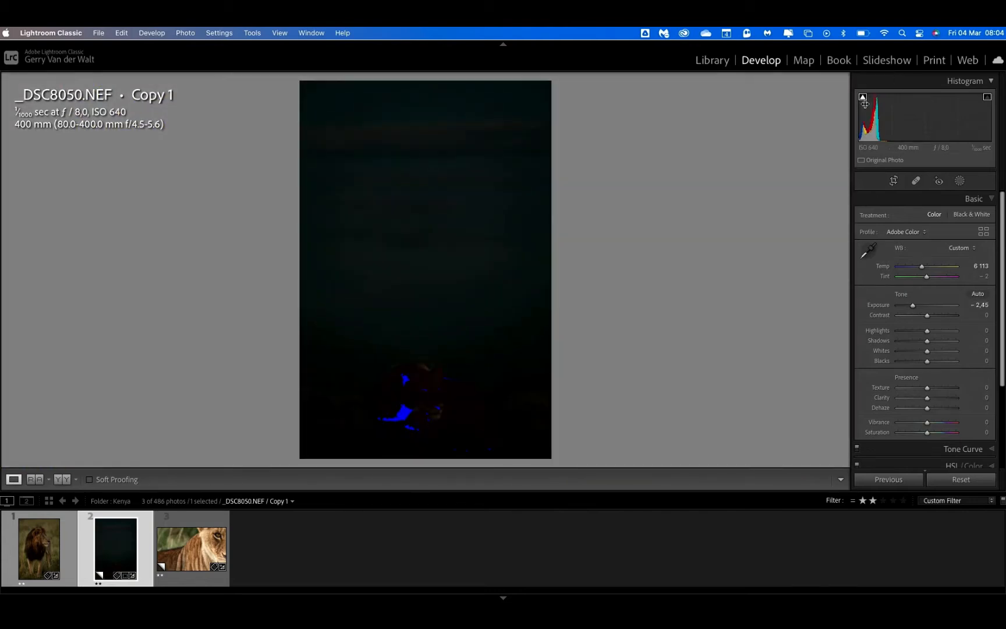
{"action": "left_click", "coordinate": [863, 99]}
{"action": "left_click", "coordinate": [864, 99]}
Step: Raise Exposure to +3.35 to inspect highlight clipping on the lioness, and reset Exposure to 0
{"action": "left_click_drag", "start_coordinate": [912, 307], "coordinate": [948, 307]}
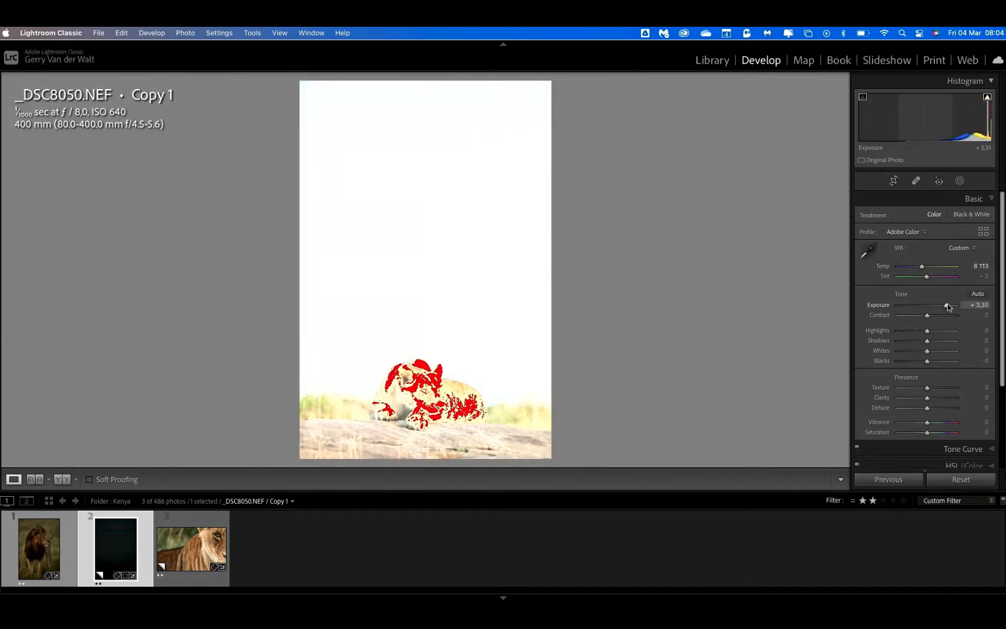
{"action": "left_click", "coordinate": [416, 392]}
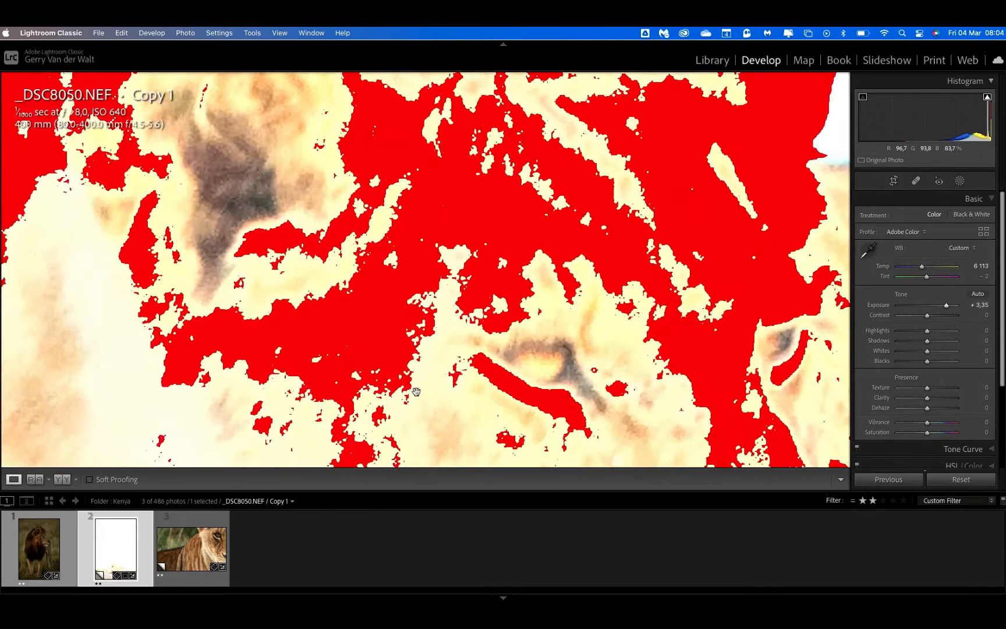
{"action": "left_click", "coordinate": [416, 391]}
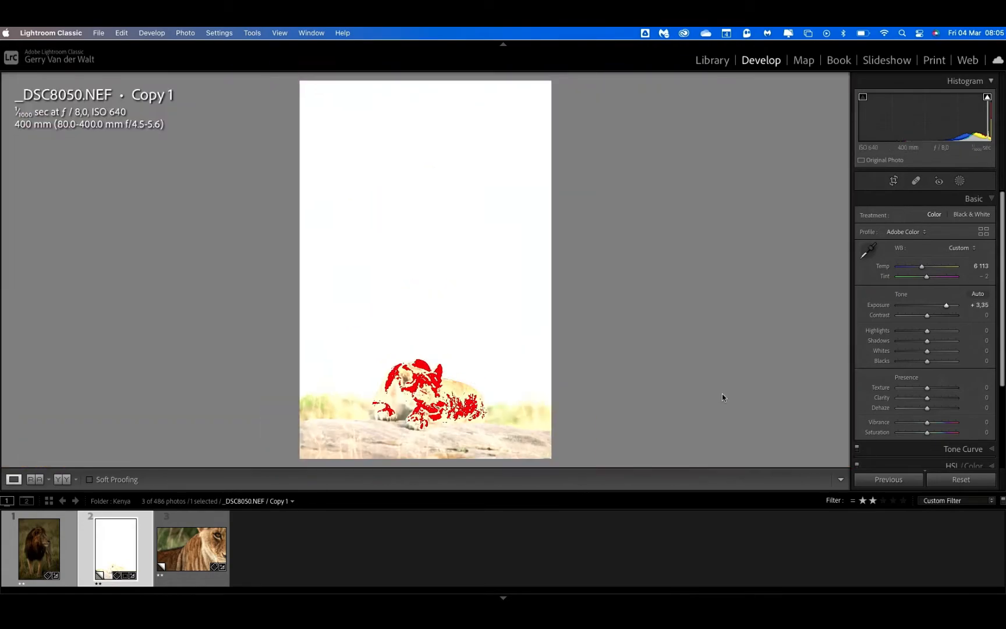
{"action": "double_click", "coordinate": [878, 306]}
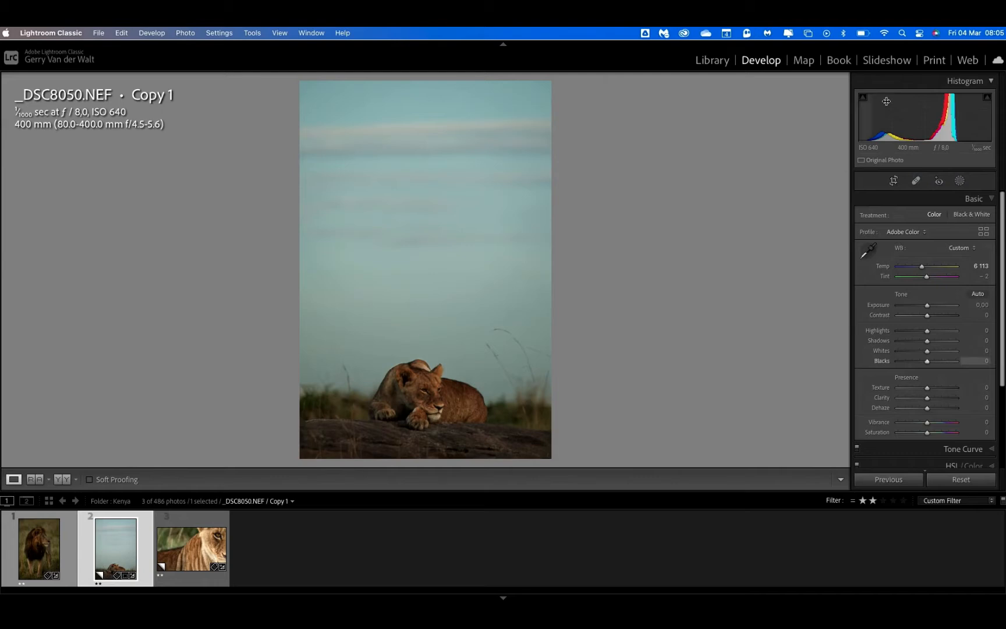
Step: Examine the crop overlay and the options of the Spot Removal, Red Eye Correction and Masking tools
{"action": "left_click", "coordinate": [894, 181]}
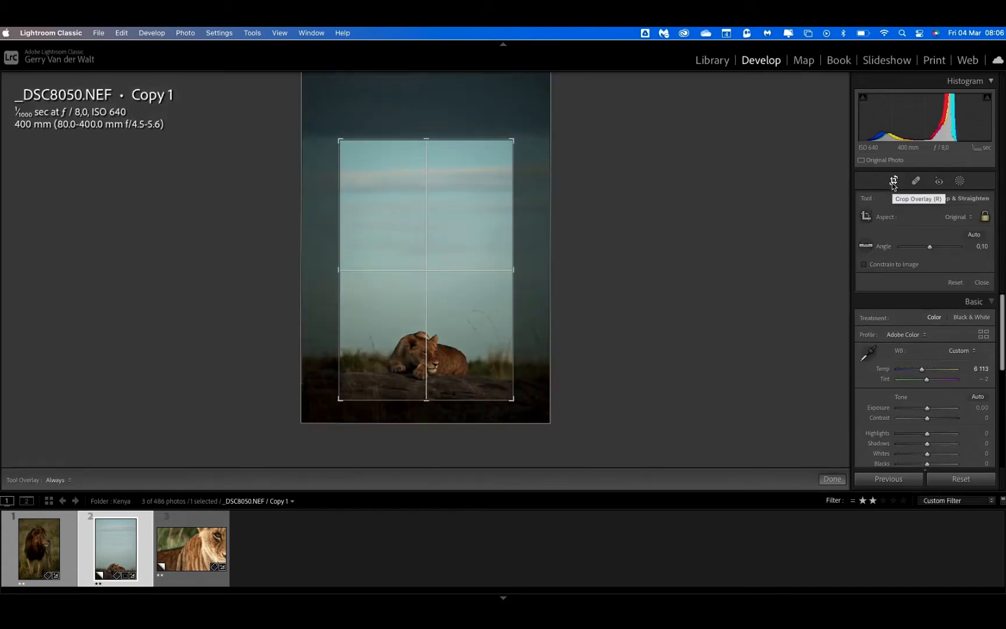
{"action": "left_click", "coordinate": [893, 181]}
{"action": "left_click", "coordinate": [893, 181]}
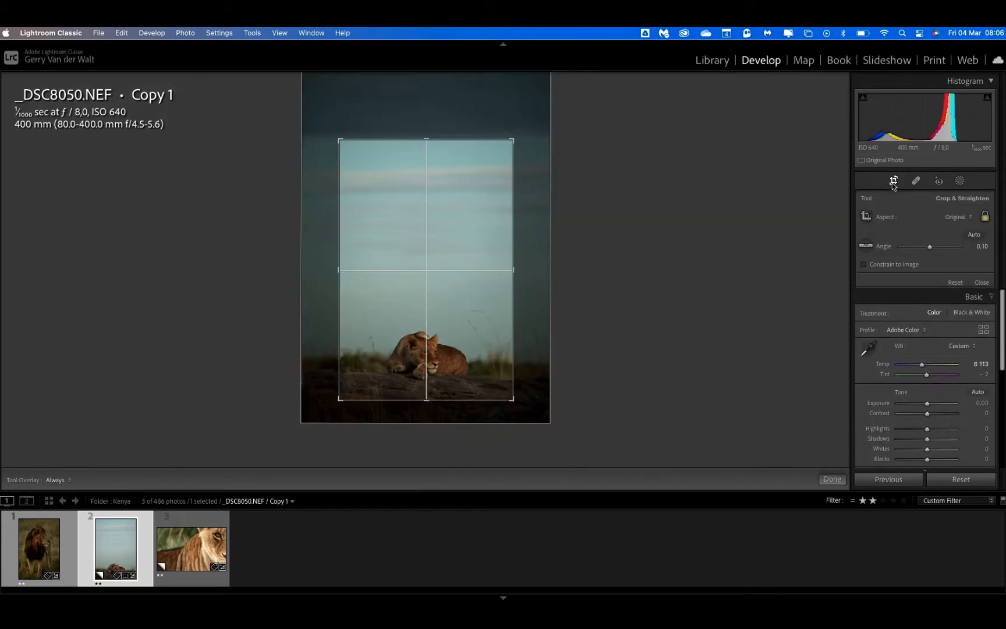
{"action": "left_click", "coordinate": [893, 181]}
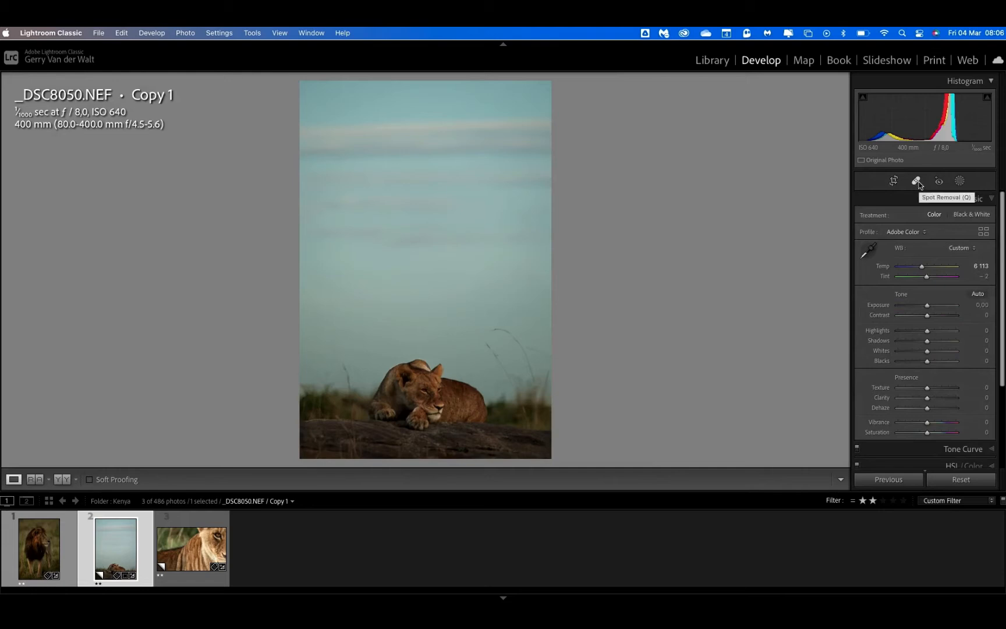
{"action": "left_click", "coordinate": [916, 181]}
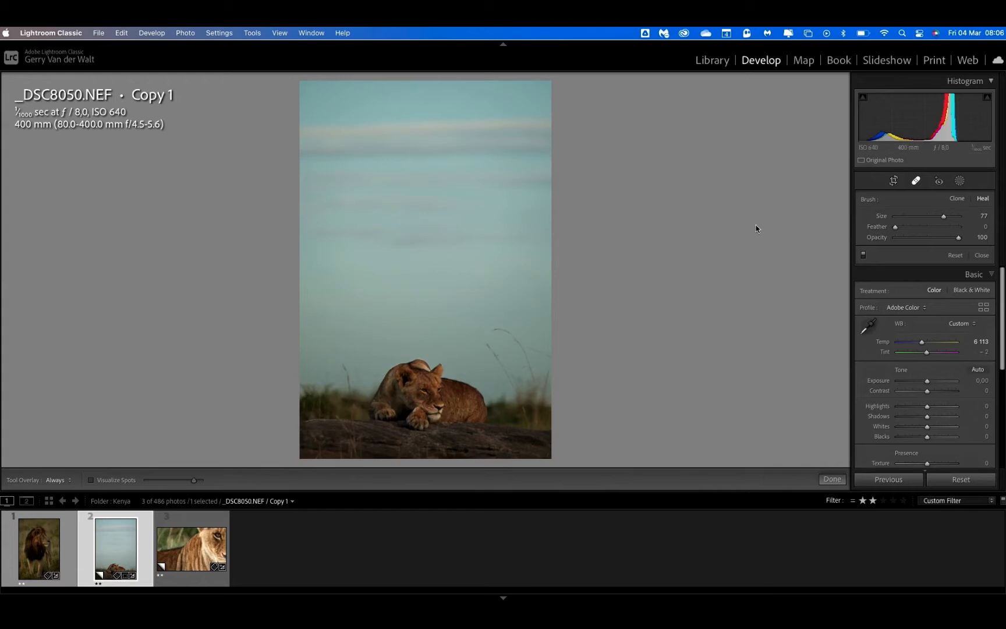
{"action": "left_click", "coordinate": [939, 183]}
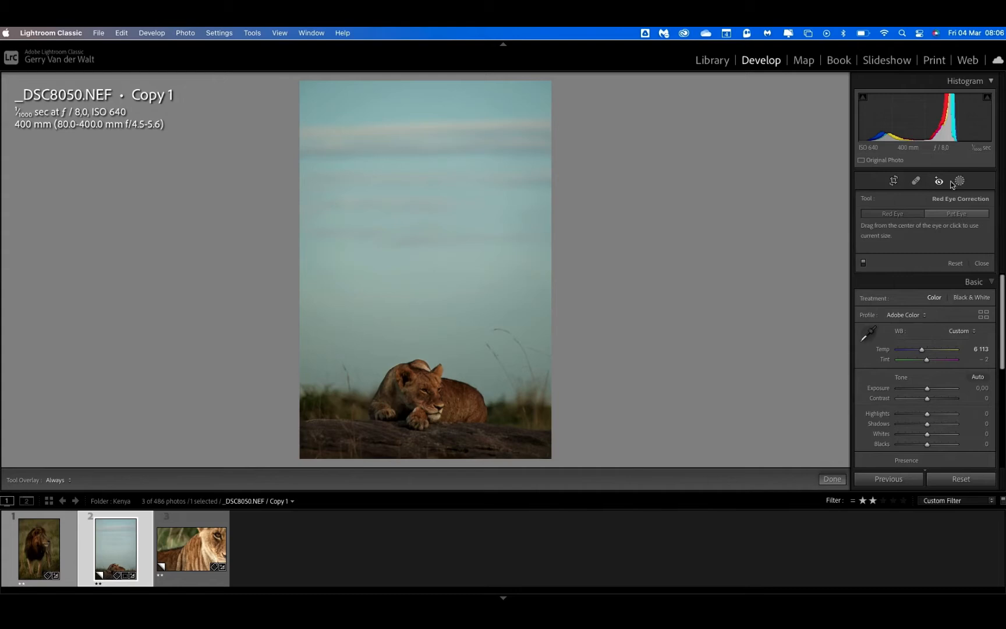
{"action": "left_click", "coordinate": [959, 182]}
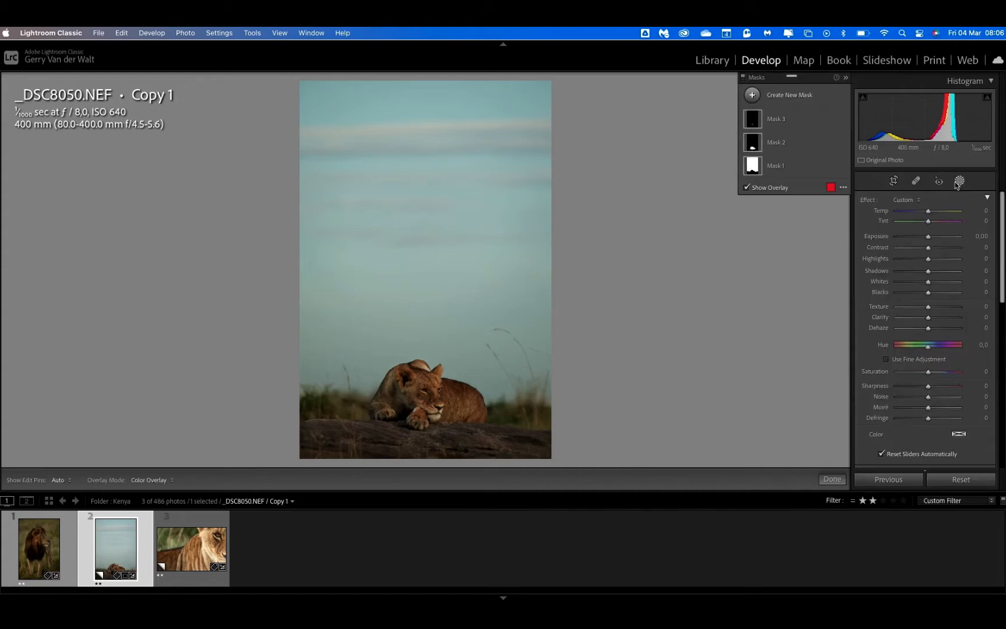
{"action": "left_click", "coordinate": [959, 183]}
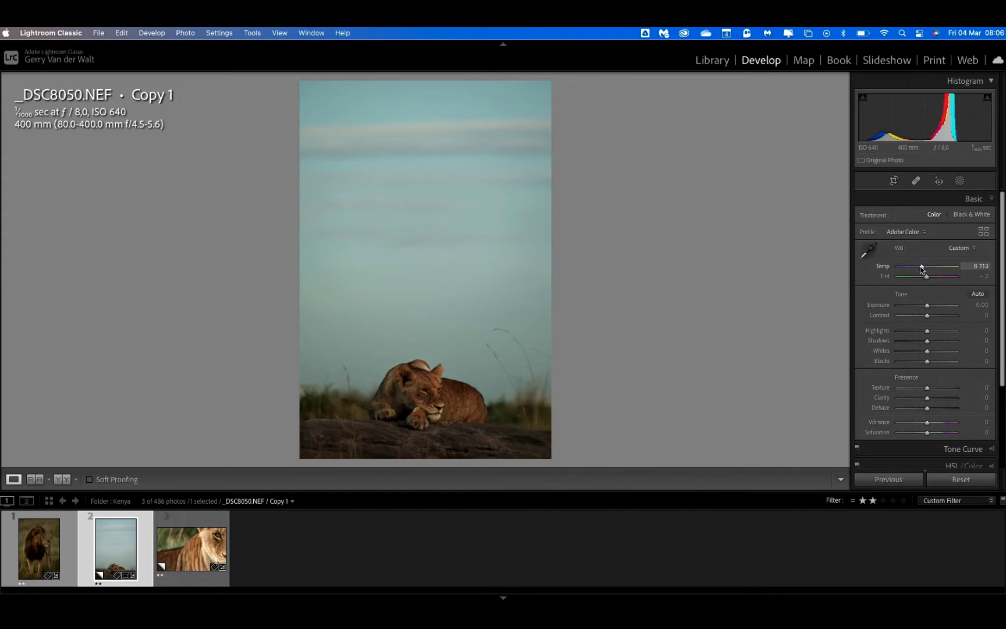
Step: Set the white balance Temp to 5708, and try a higher Tint before resetting it
{"action": "mouse_move", "coordinate": [922, 269]}
{"action": "left_mouse_down"}
{"action": "mouse_move", "coordinate": [901, 270]}
{"action": "mouse_move", "coordinate": [939, 269]}
{"action": "left_mouse_up"}
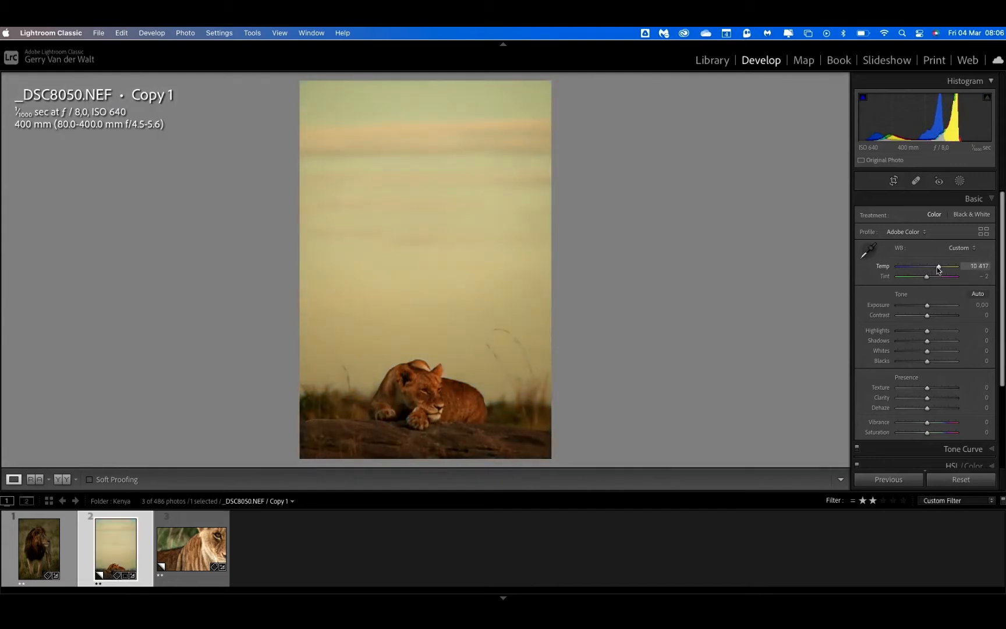
{"action": "mouse_move", "coordinate": [938, 269]}
{"action": "left_mouse_down"}
{"action": "mouse_move", "coordinate": [902, 268]}
{"action": "mouse_move", "coordinate": [926, 267]}
{"action": "left_mouse_up"}
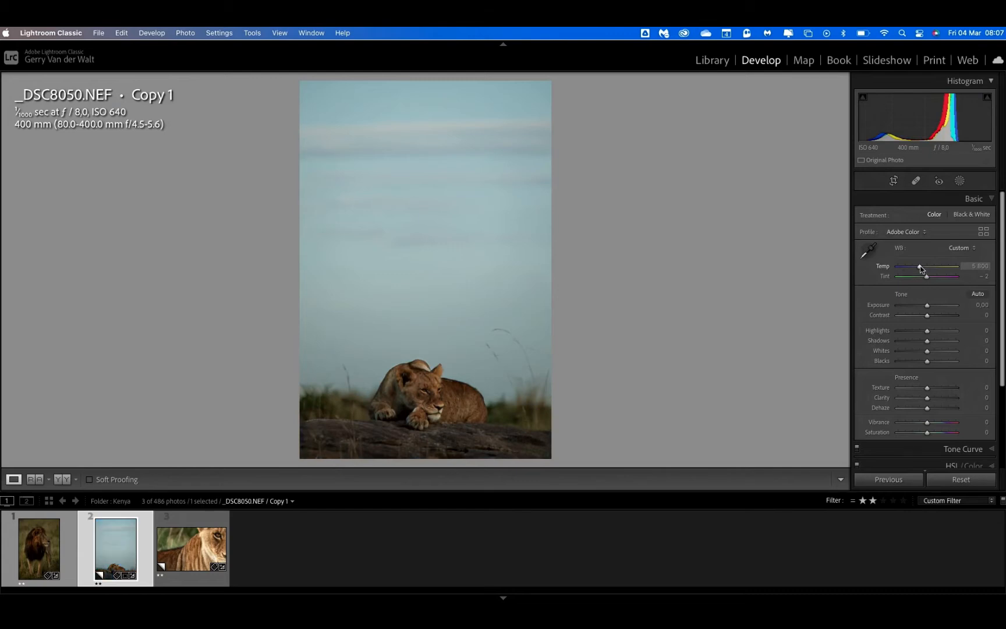
{"action": "left_click_drag", "start_coordinate": [921, 267], "coordinate": [920, 268]}
{"action": "left_click_drag", "start_coordinate": [921, 269], "coordinate": [920, 268]}
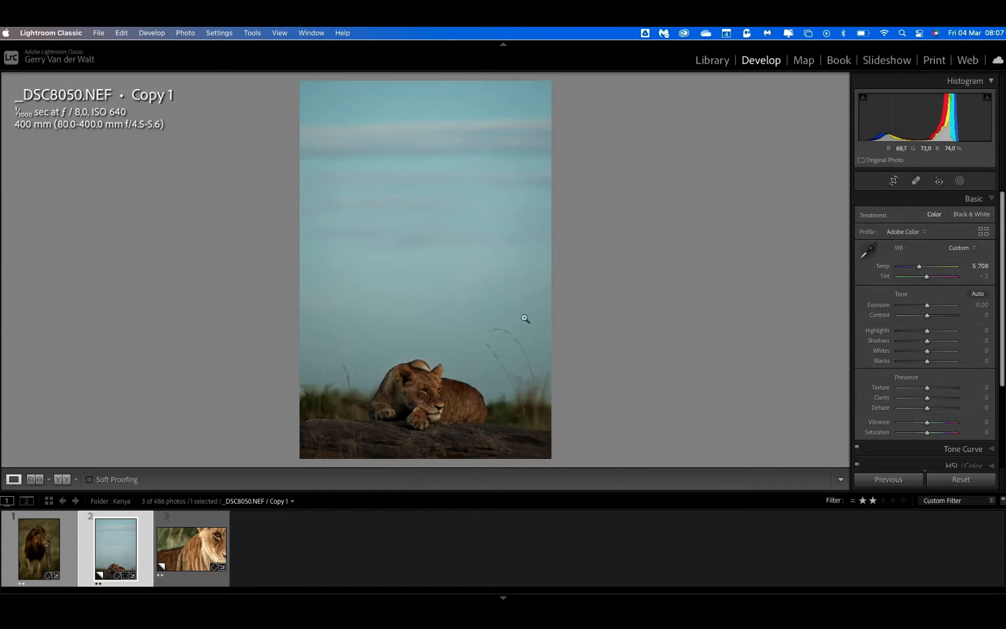
{"action": "left_click_drag", "start_coordinate": [928, 277], "coordinate": [935, 276]}
{"action": "double_click", "coordinate": [934, 276]}
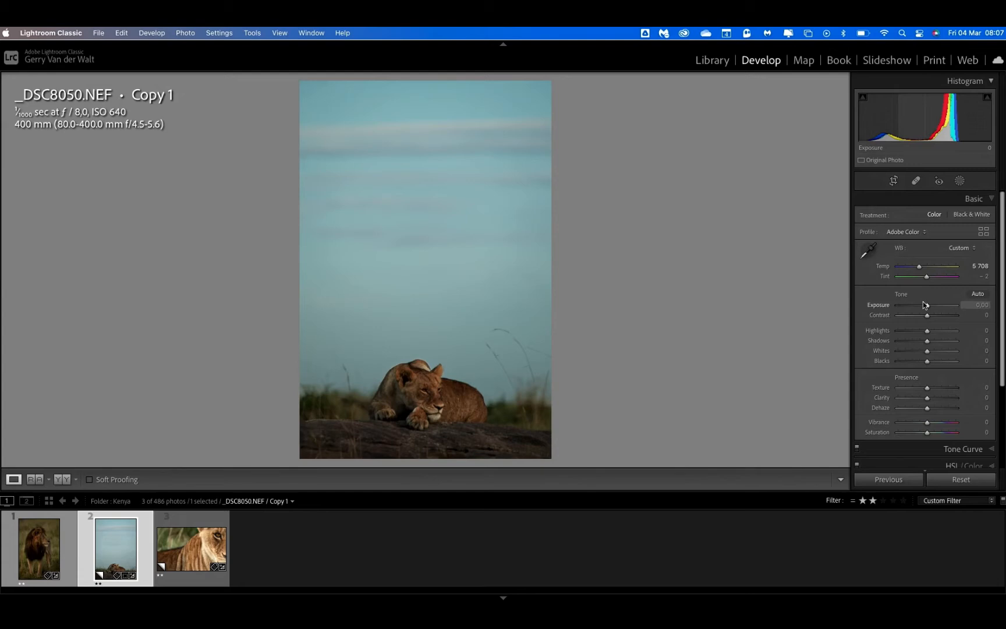
Step: Try Exposure at +1.00, reset it, and settle on an Exposure of −0.10
{"action": "mouse_move", "coordinate": [928, 308]}
{"action": "left_mouse_down"}
{"action": "mouse_move", "coordinate": [920, 310]}
{"action": "mouse_move", "coordinate": [934, 309]}
{"action": "left_mouse_up"}
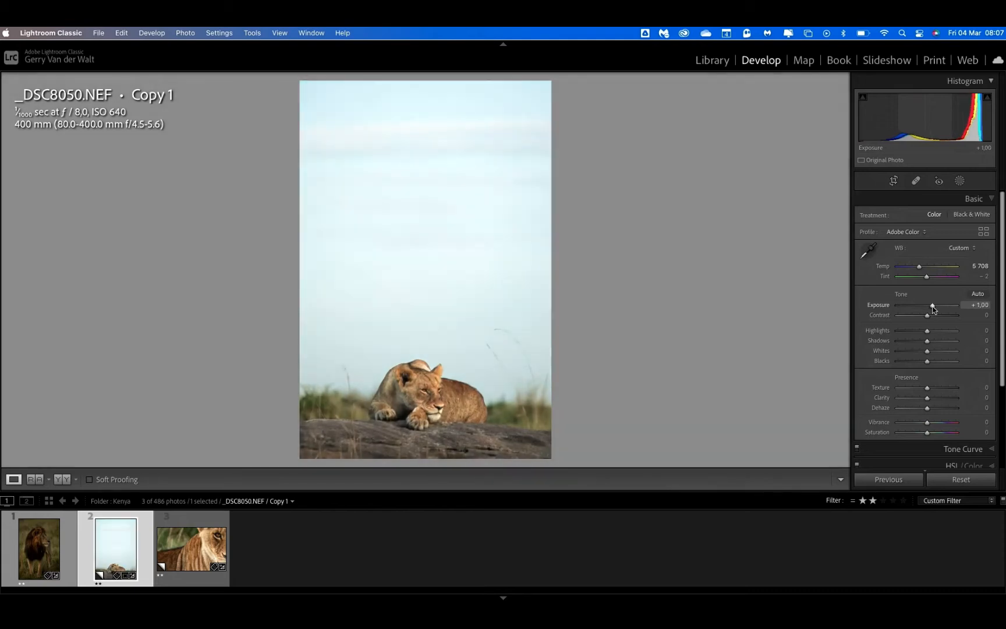
{"action": "double_click", "coordinate": [933, 309]}
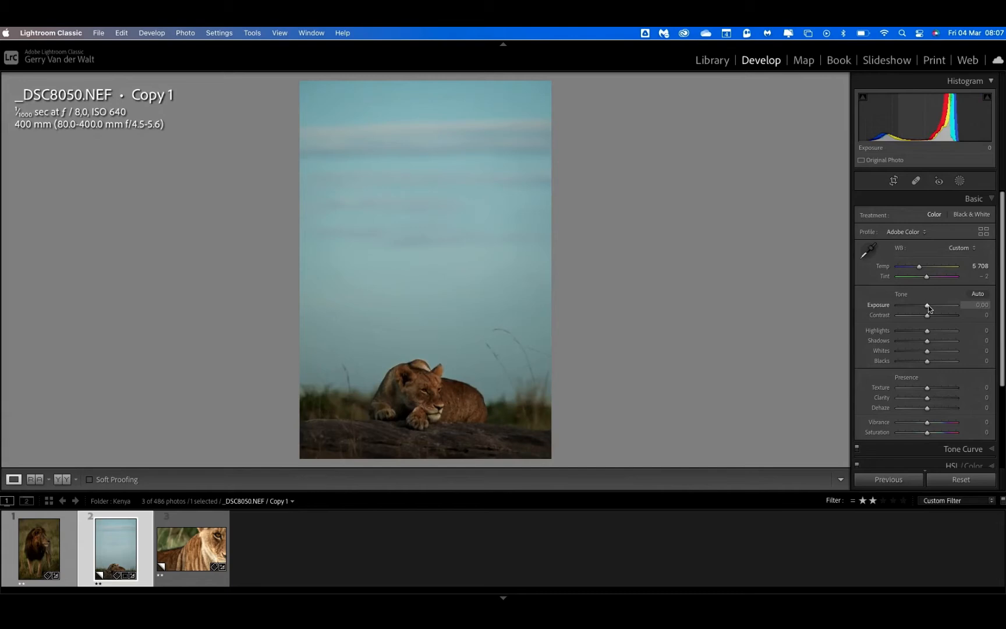
{"action": "left_click_drag", "start_coordinate": [929, 305], "coordinate": [928, 306]}
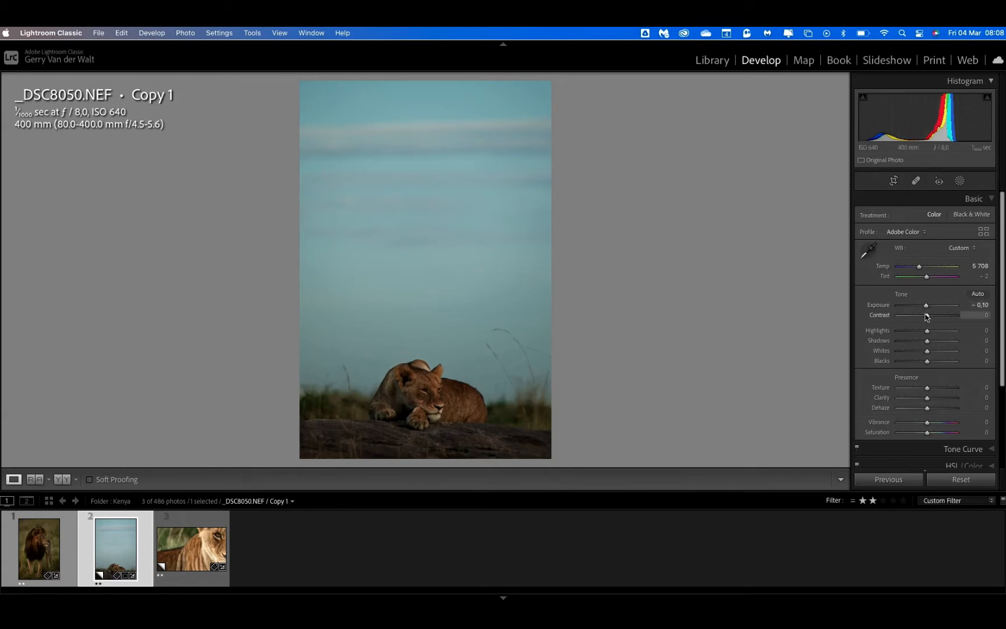
Step: Try Contrast at +81 and reset it to 0, and view the Tone Curve controls before returning to the Basic adjustments
{"action": "left_click_drag", "start_coordinate": [928, 316], "coordinate": [953, 316]}
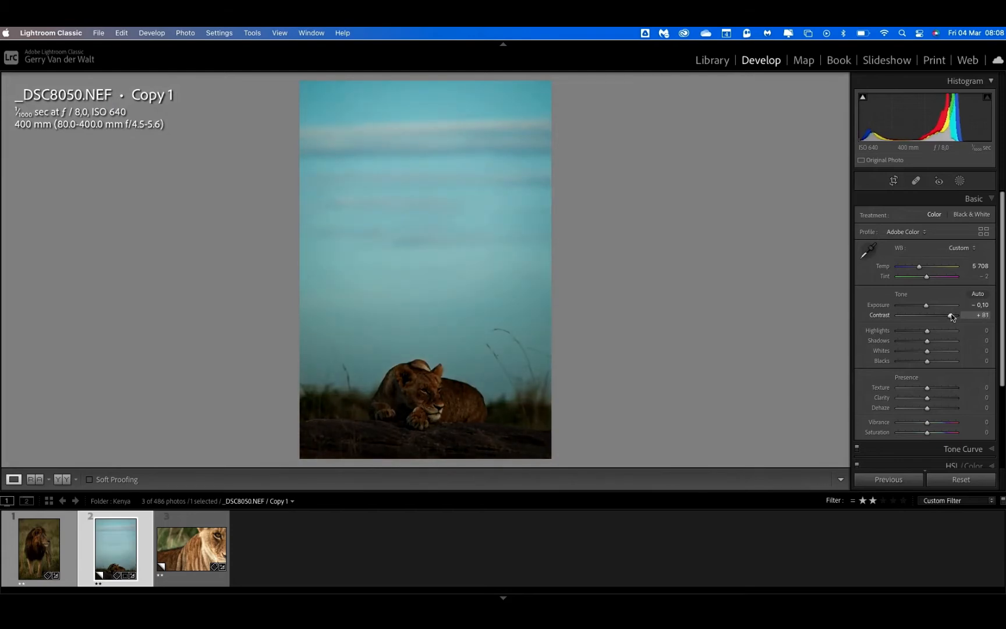
{"action": "double_click", "coordinate": [952, 316]}
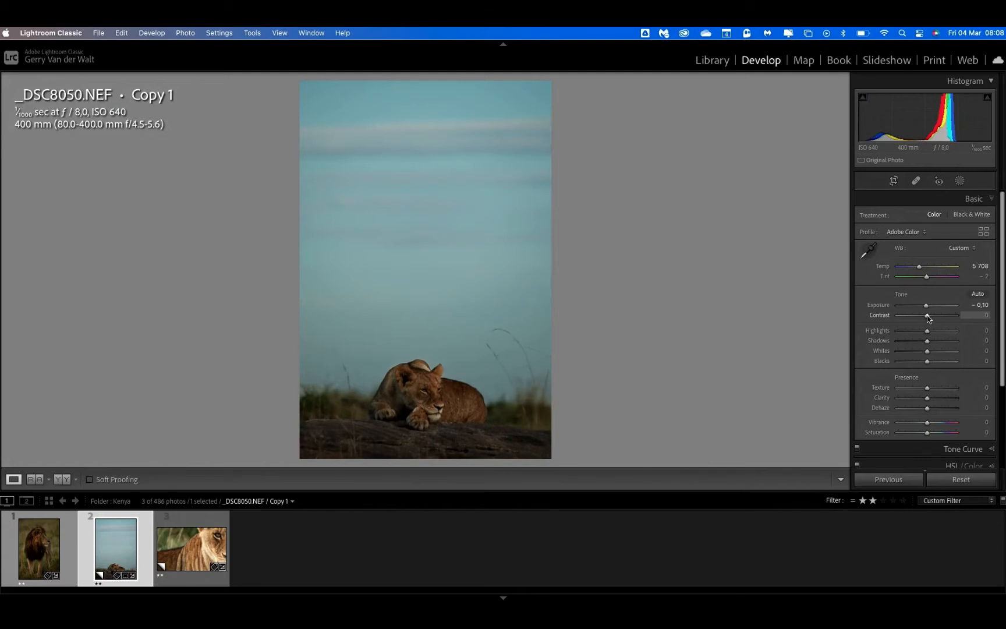
{"action": "scroll", "coordinate": [929, 317], "scroll_direction": "down", "scroll_amount": 3}
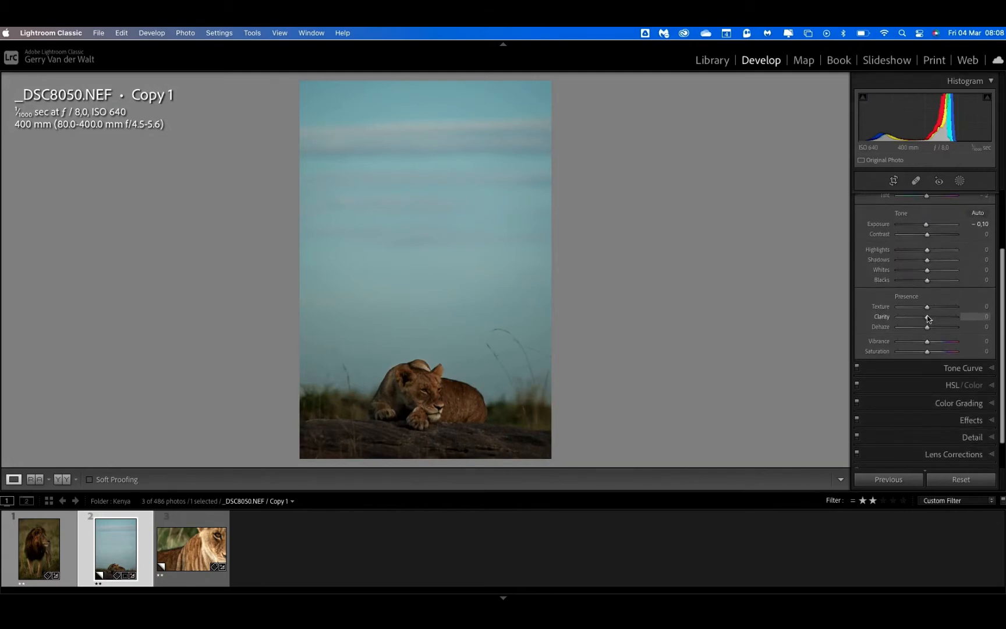
{"action": "left_click", "coordinate": [993, 370]}
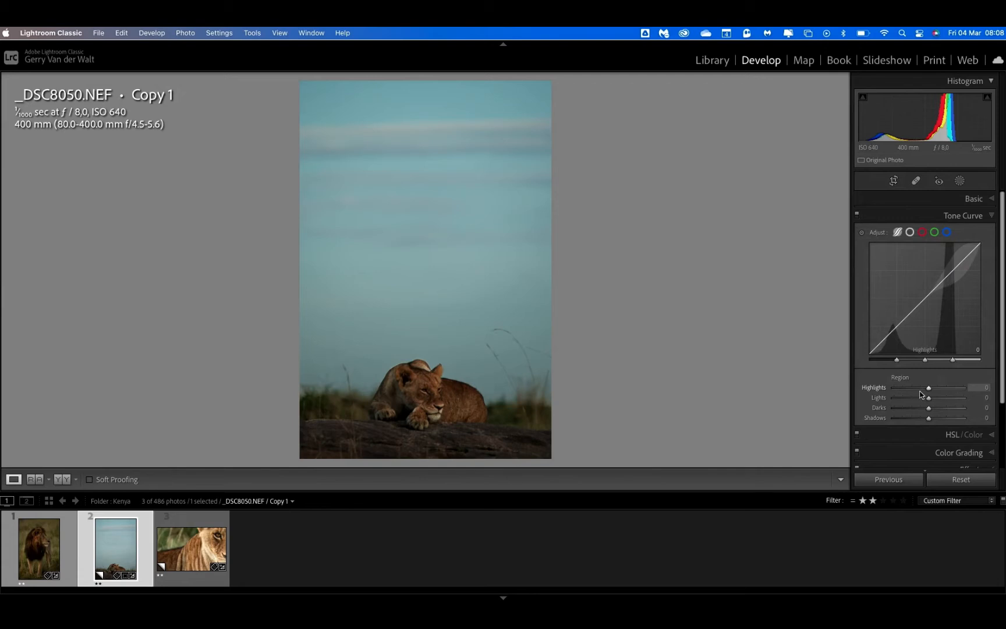
{"action": "left_click", "coordinate": [993, 201]}
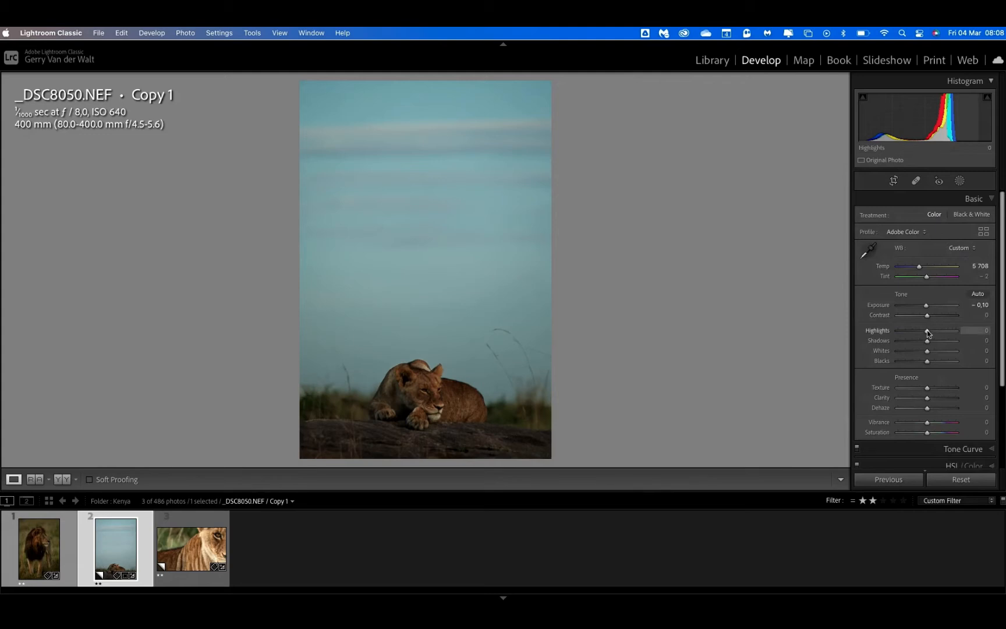
Step: Try Highlights at −54 and at +33, and reset the value to 0
{"action": "left_click_drag", "start_coordinate": [927, 331], "coordinate": [912, 334]}
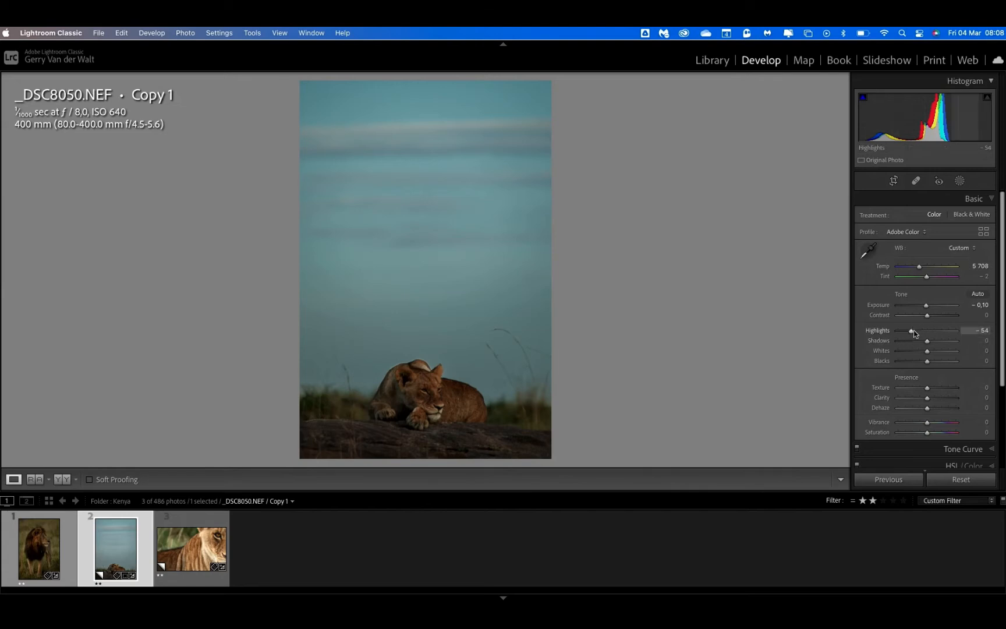
{"action": "left_click_drag", "start_coordinate": [912, 331], "coordinate": [938, 334]}
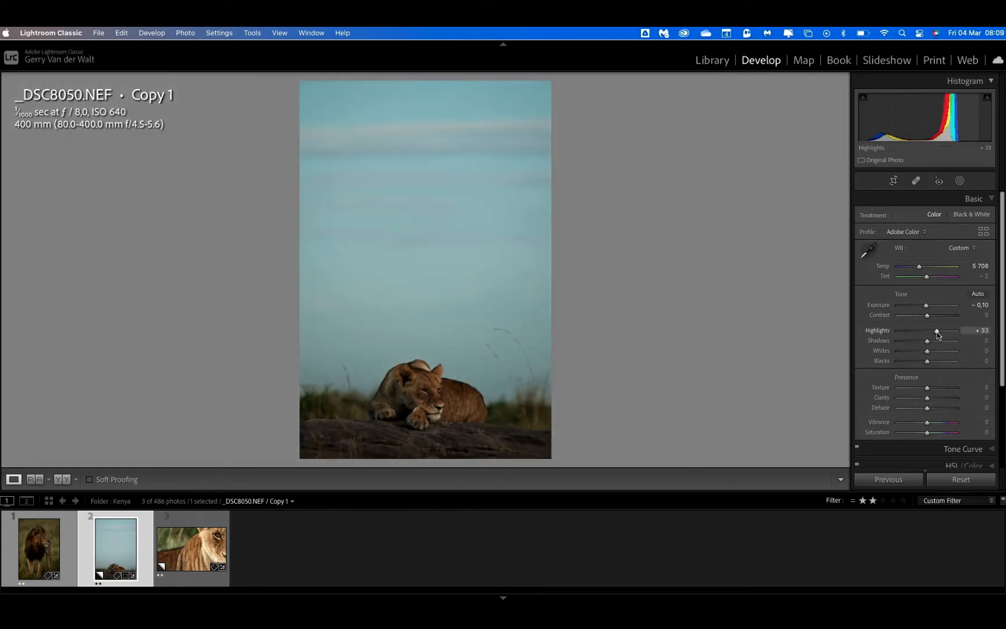
{"action": "mouse_move", "coordinate": [937, 333]}
{"action": "left_mouse_down"}
{"action": "mouse_move", "coordinate": [916, 333]}
{"action": "mouse_move", "coordinate": [939, 333]}
{"action": "left_mouse_up"}
{"action": "double_click", "coordinate": [940, 334]}
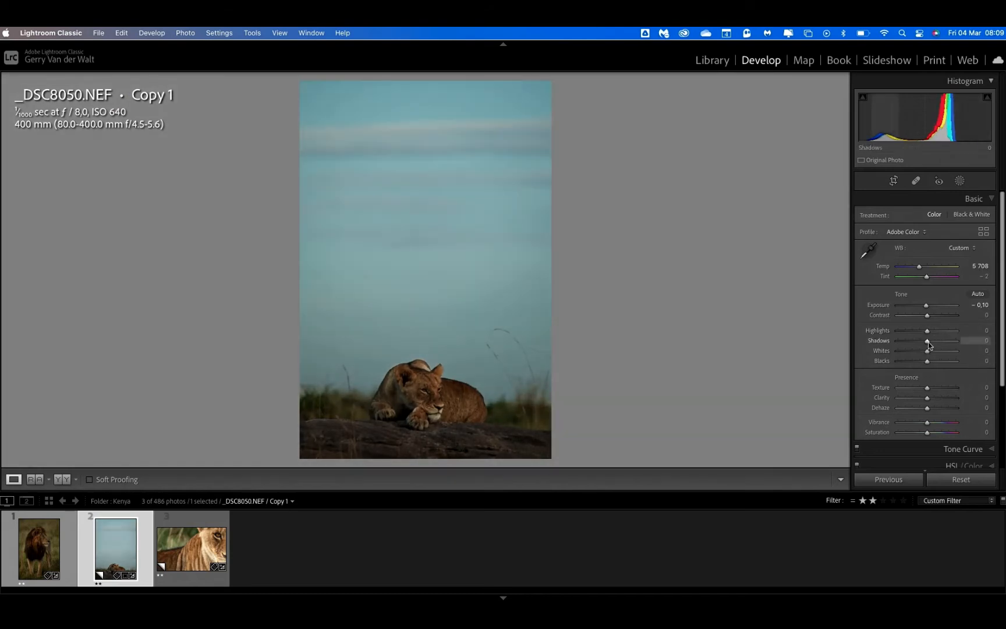
Step: Try Shadows at −49 and at +40, and reset the adjustment
{"action": "left_click_drag", "start_coordinate": [928, 342], "coordinate": [914, 344]}
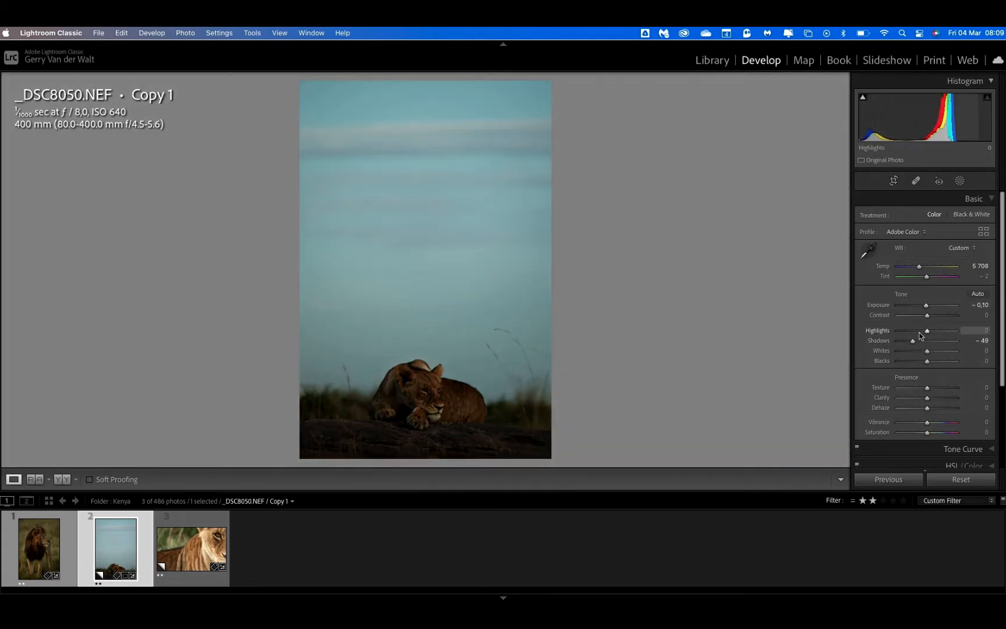
{"action": "left_click_drag", "start_coordinate": [915, 343], "coordinate": [940, 342]}
{"action": "double_click", "coordinate": [941, 342]}
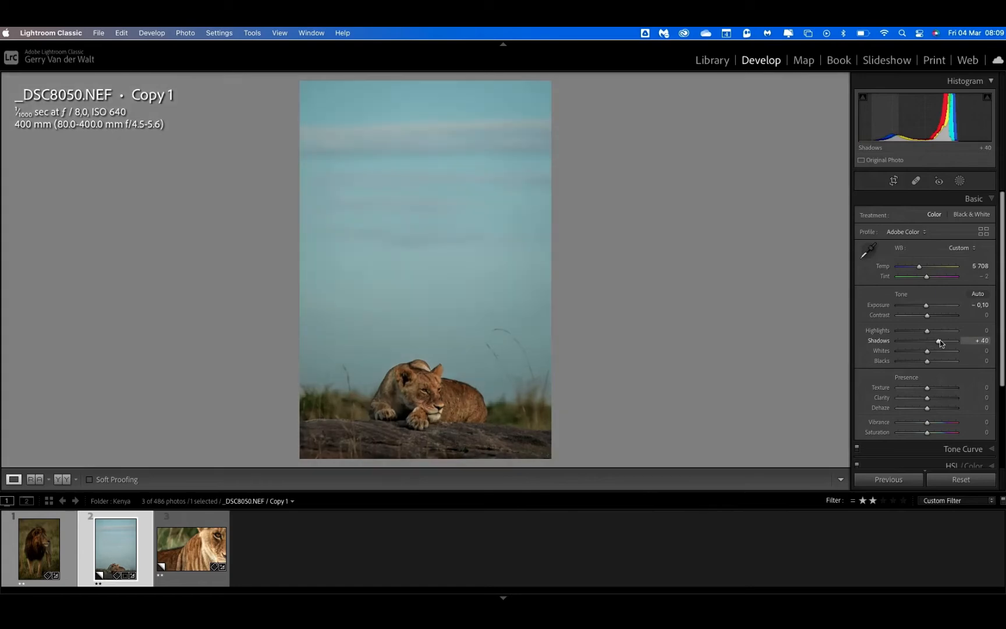
Step: Try Whites at −79 and reset the value to 0
{"action": "left_click", "coordinate": [930, 352]}
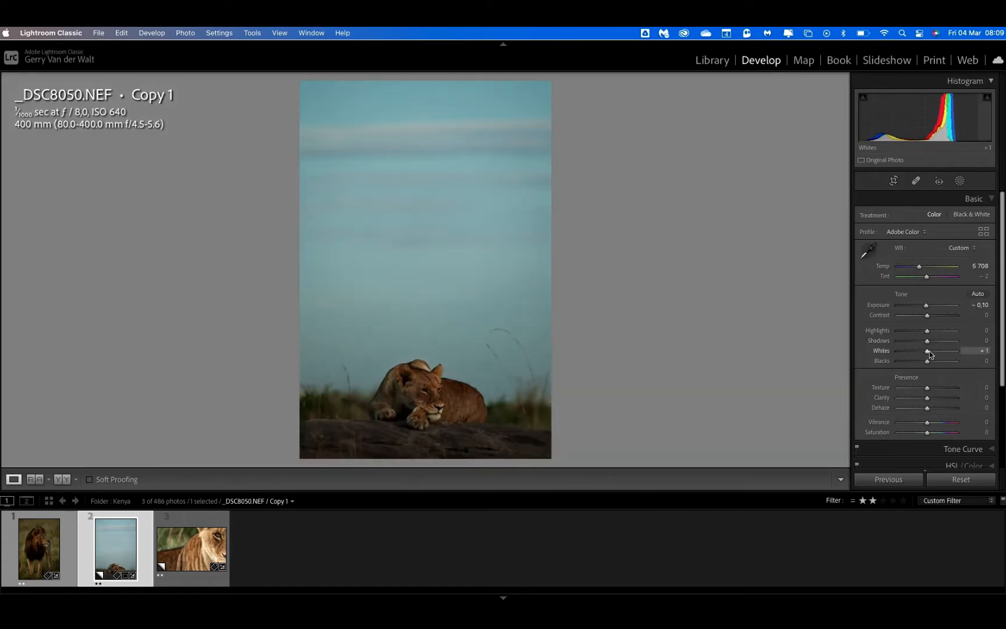
{"action": "left_click_drag", "start_coordinate": [930, 351], "coordinate": [904, 352]}
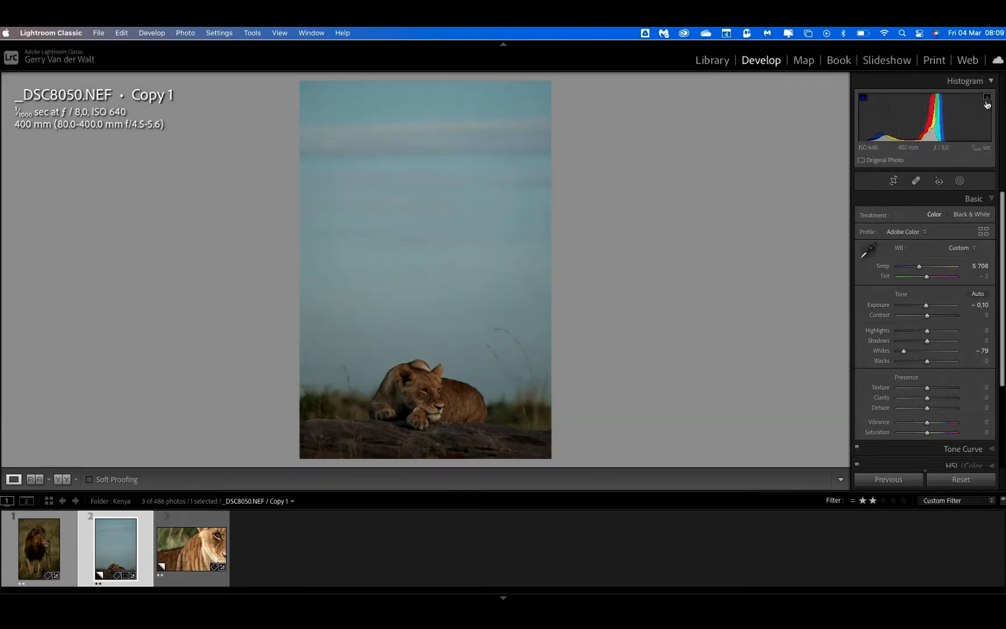
{"action": "double_click", "coordinate": [903, 351]}
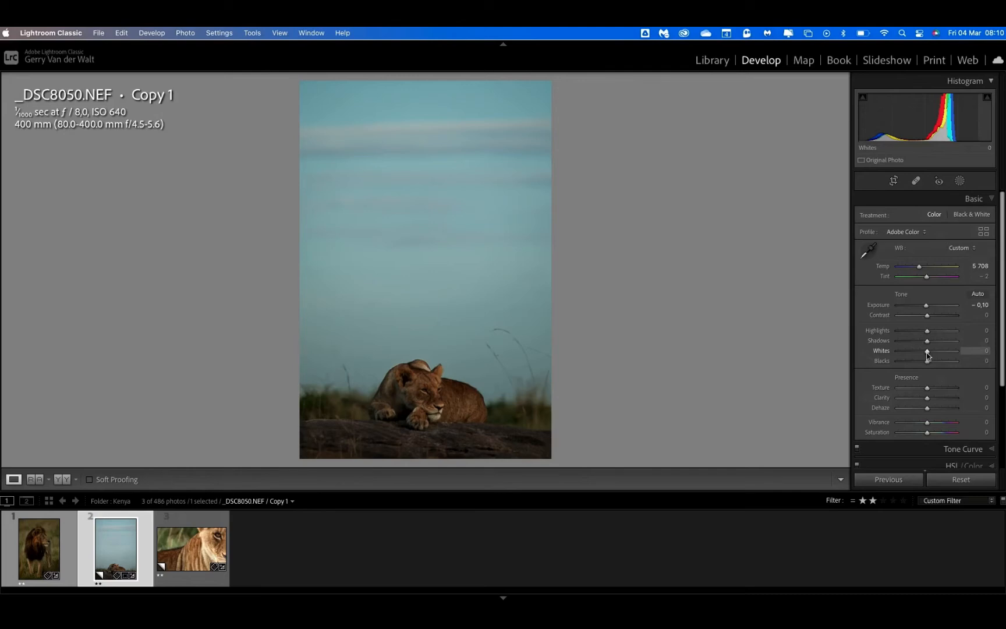
Step: Try Whites at +100, turn on the highlight clipping warning, and reduce Whites to +79 before resetting the value to 0
{"action": "left_click_drag", "start_coordinate": [928, 356], "coordinate": [960, 350]}
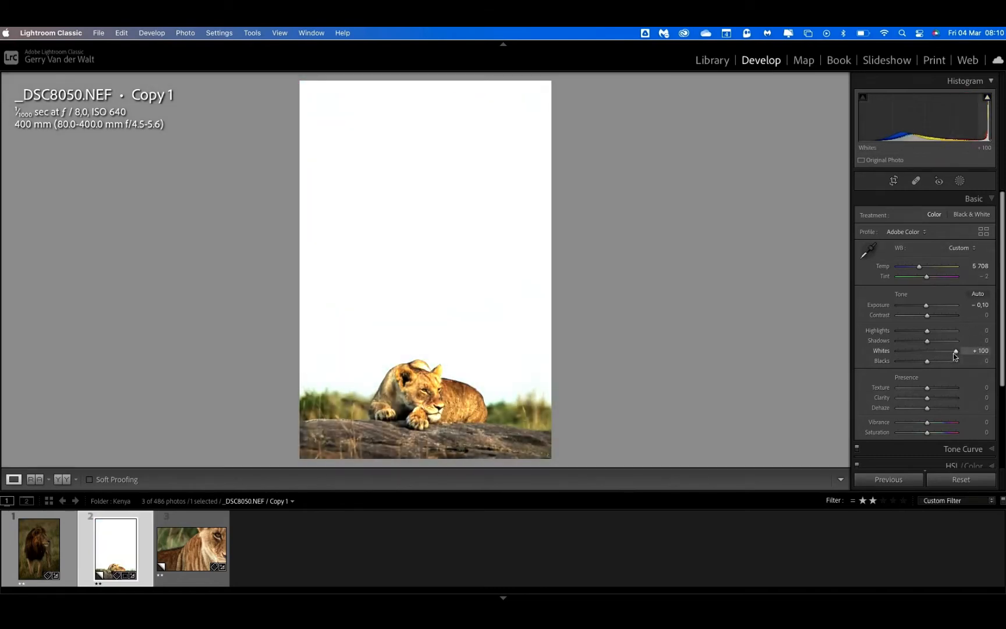
{"action": "mouse_move", "coordinate": [988, 100]}
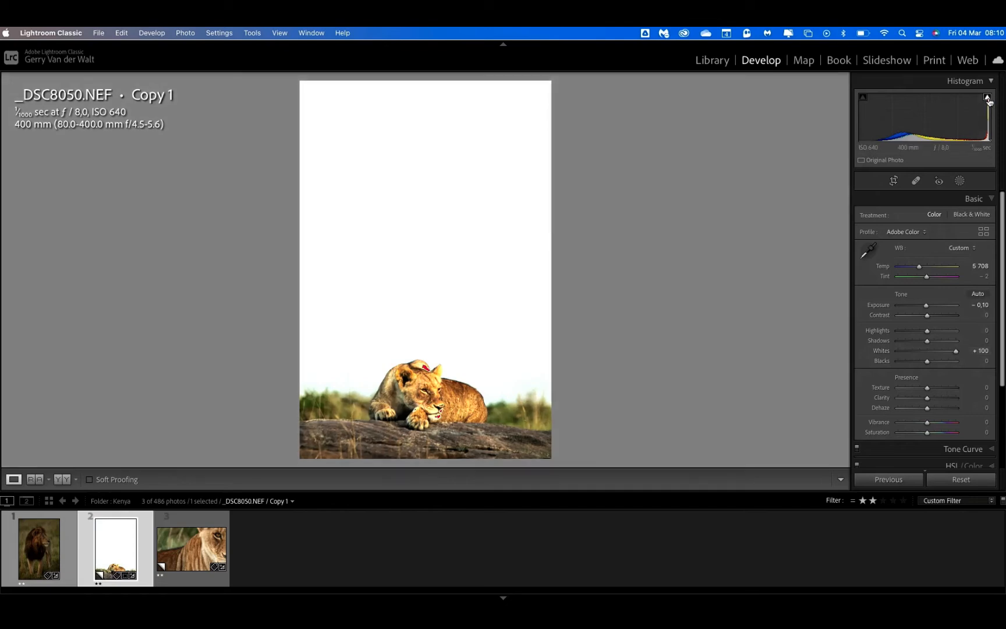
{"action": "left_click", "coordinate": [989, 99]}
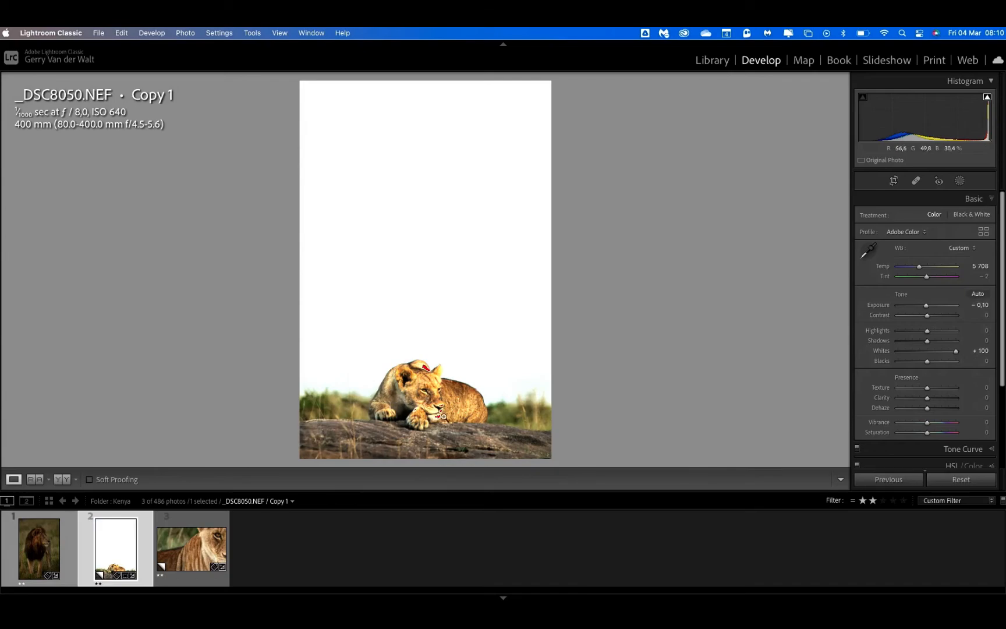
{"action": "left_click_drag", "start_coordinate": [443, 417], "coordinate": [455, 361]}
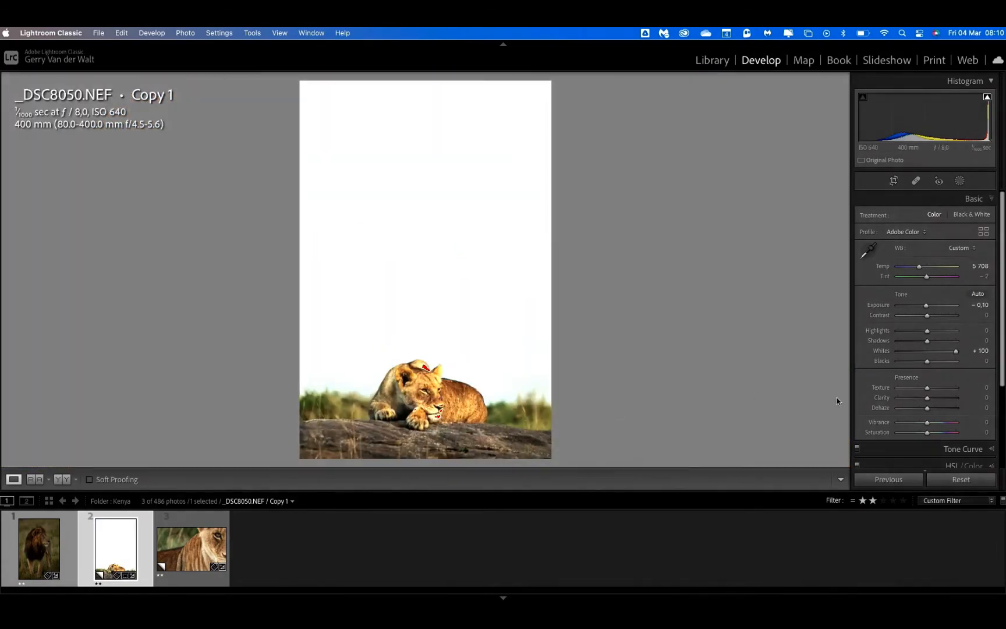
{"action": "left_click_drag", "start_coordinate": [955, 351], "coordinate": [951, 356]}
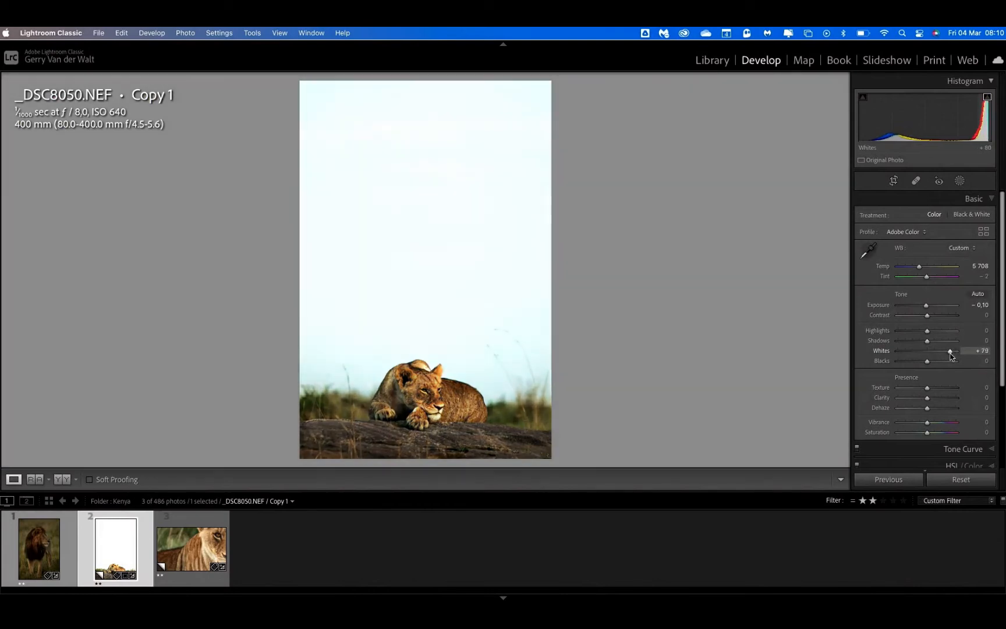
{"action": "double_click", "coordinate": [950, 356]}
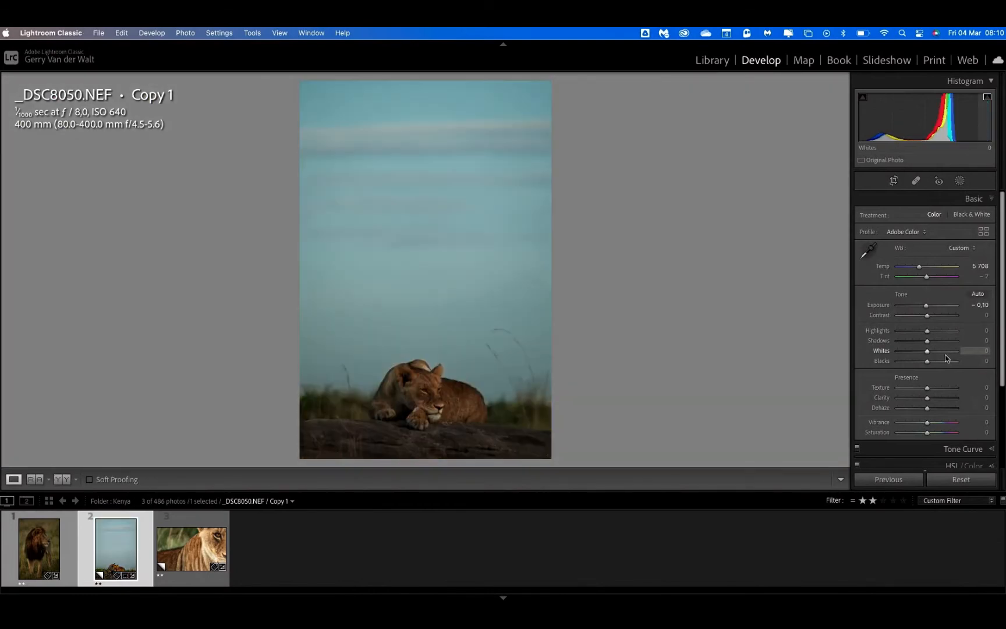
Step: Try Blacks at −18, turn on the shadow clipping warning, and return Blacks to 0
{"action": "left_click_drag", "start_coordinate": [927, 361], "coordinate": [921, 362]}
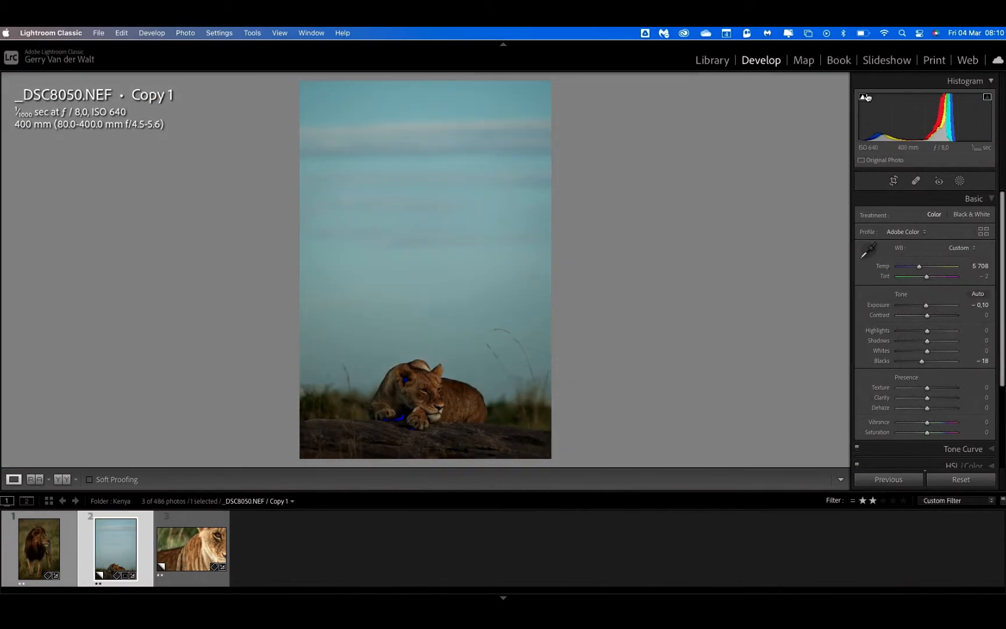
{"action": "left_click", "coordinate": [863, 96]}
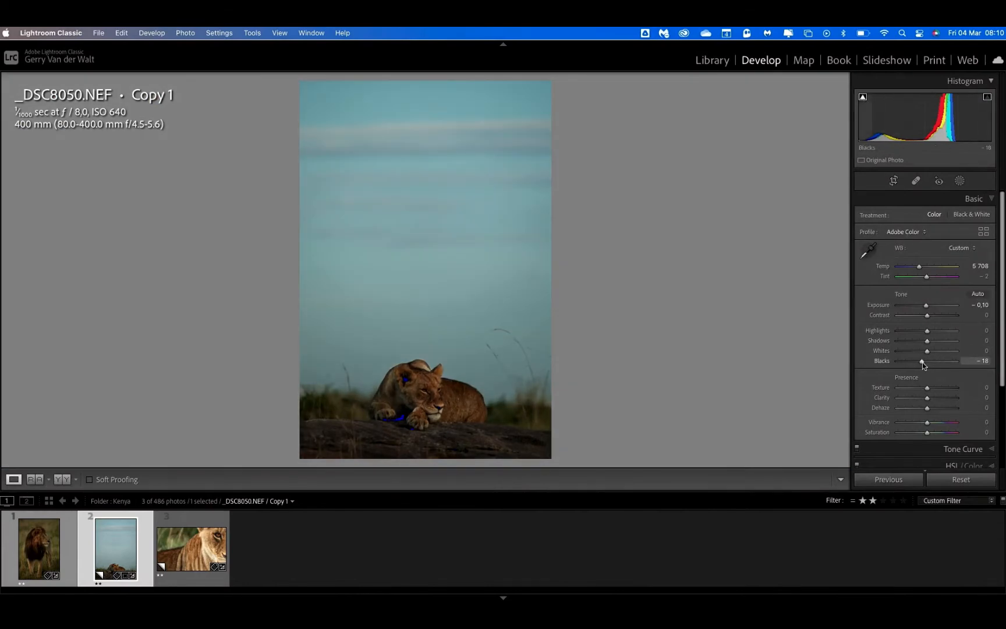
{"action": "mouse_move", "coordinate": [923, 362]}
{"action": "left_mouse_down"}
{"action": "mouse_move", "coordinate": [899, 367]}
{"action": "mouse_move", "coordinate": [928, 364]}
{"action": "left_mouse_up"}
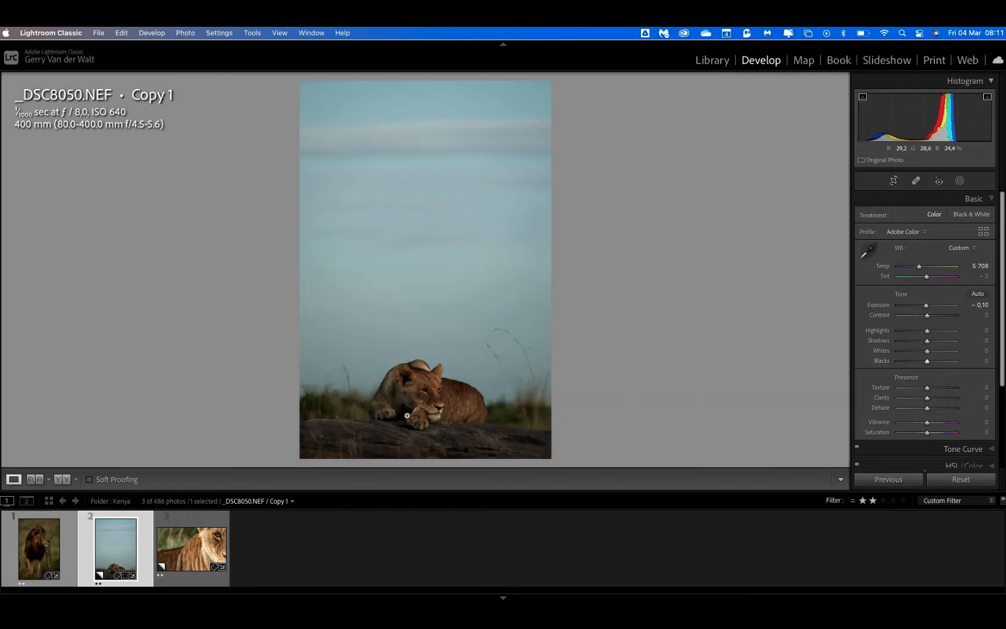
Step: Examine the shadow clipping around the lioness's paws, ear and eyes up close, and try Blacks at −1
{"action": "left_click", "coordinate": [406, 414]}
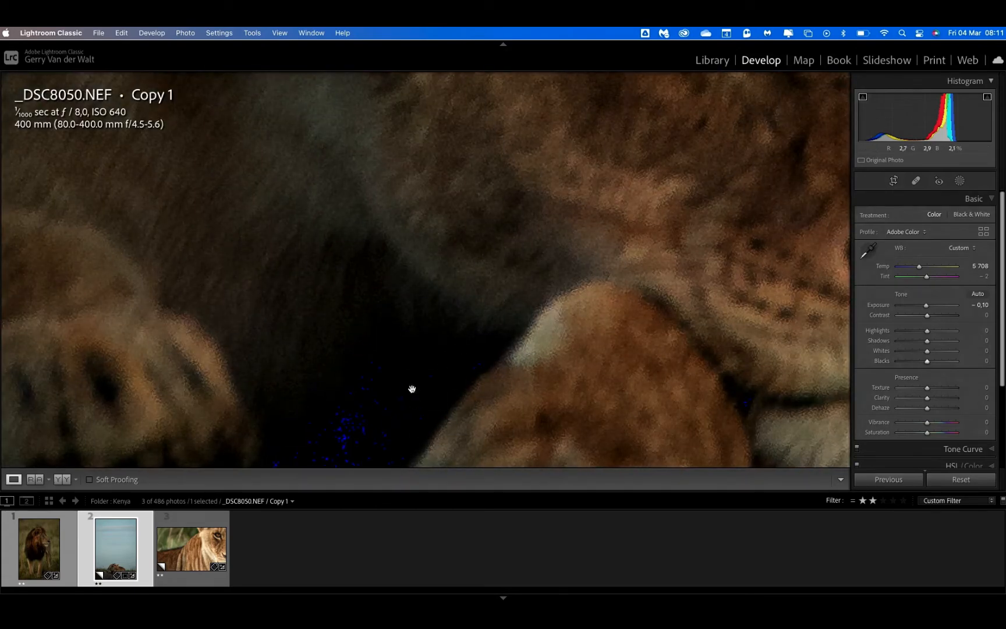
{"action": "left_click_drag", "start_coordinate": [412, 389], "coordinate": [458, 303]}
{"action": "left_click", "coordinate": [433, 332]}
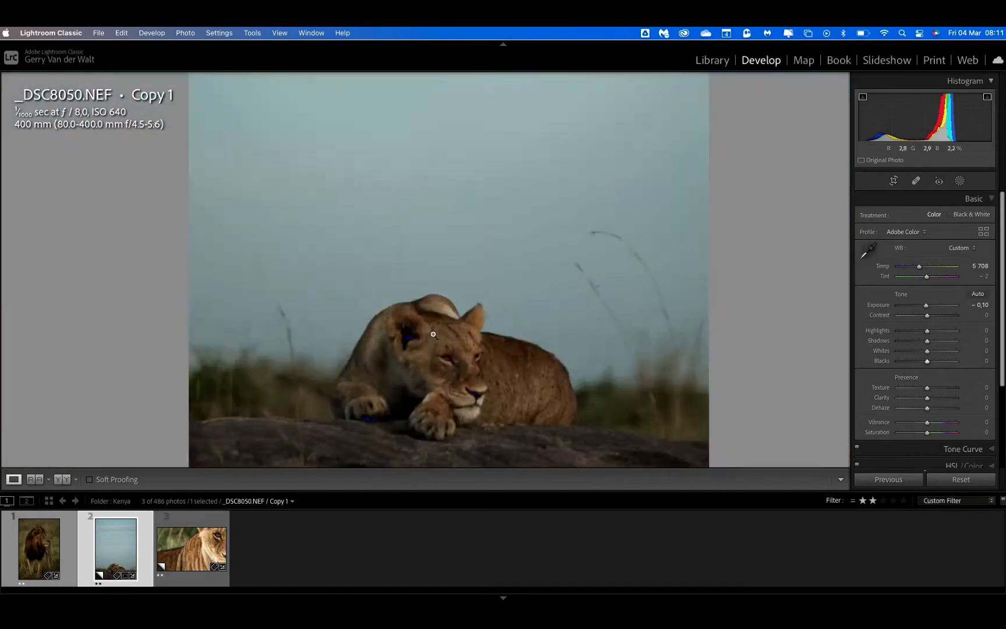
{"action": "left_click", "coordinate": [427, 394]}
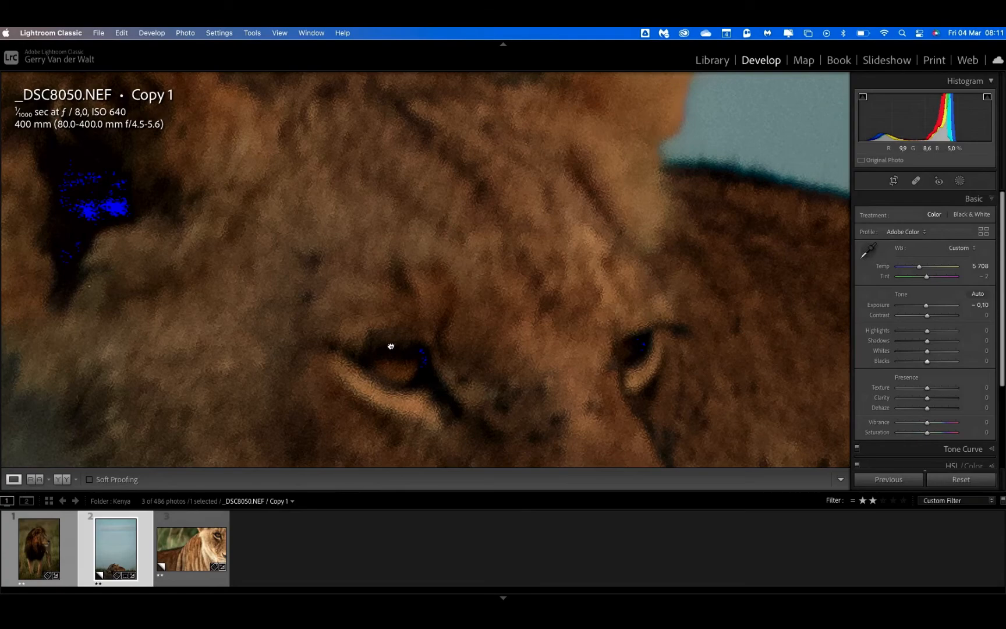
{"action": "left_click_drag", "start_coordinate": [391, 346], "coordinate": [474, 351]}
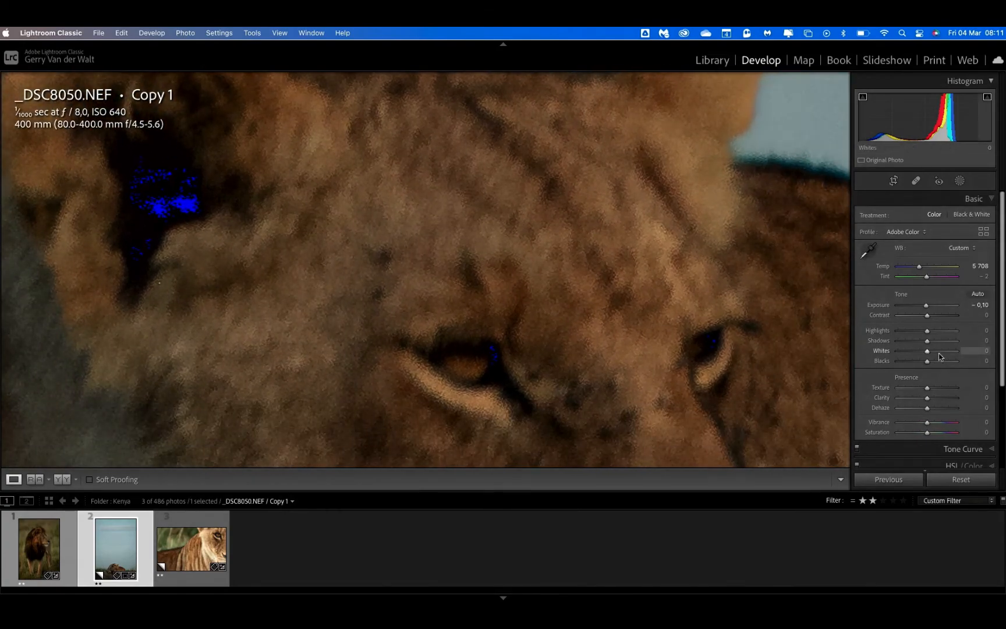
{"action": "left_click_drag", "start_coordinate": [927, 361], "coordinate": [926, 362]}
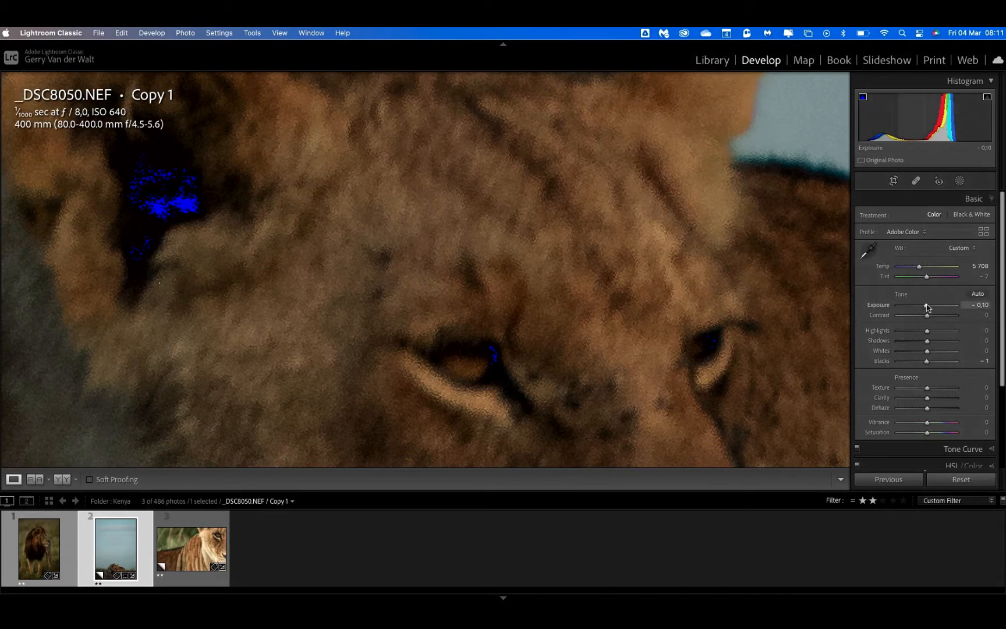
Step: Try Exposure at +0.65, and reset both Exposure and Blacks to 0 before returning to the full photo
{"action": "left_click_drag", "start_coordinate": [927, 306], "coordinate": [933, 306]}
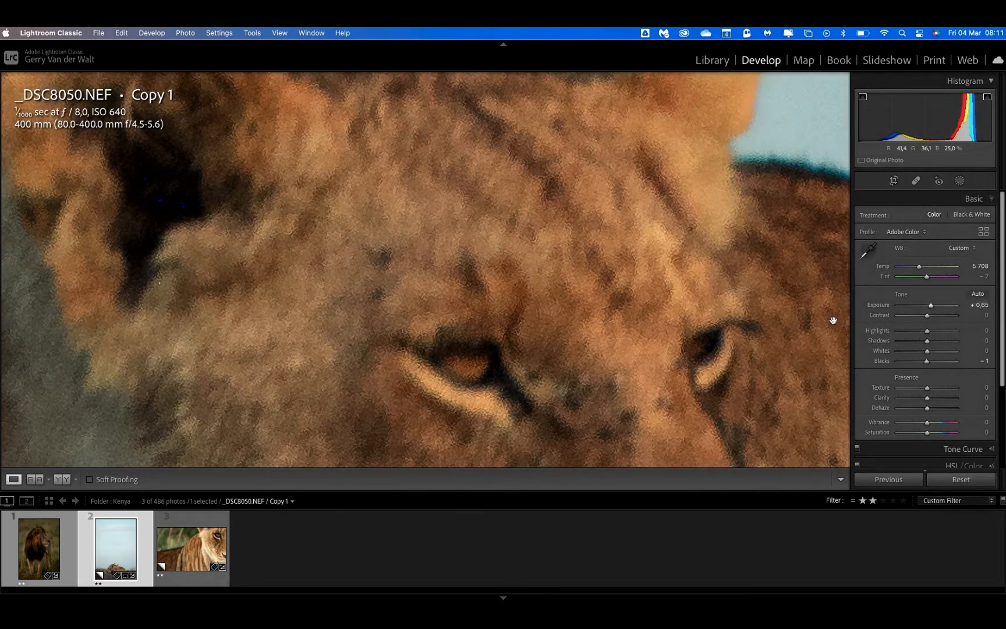
{"action": "double_click", "coordinate": [932, 306]}
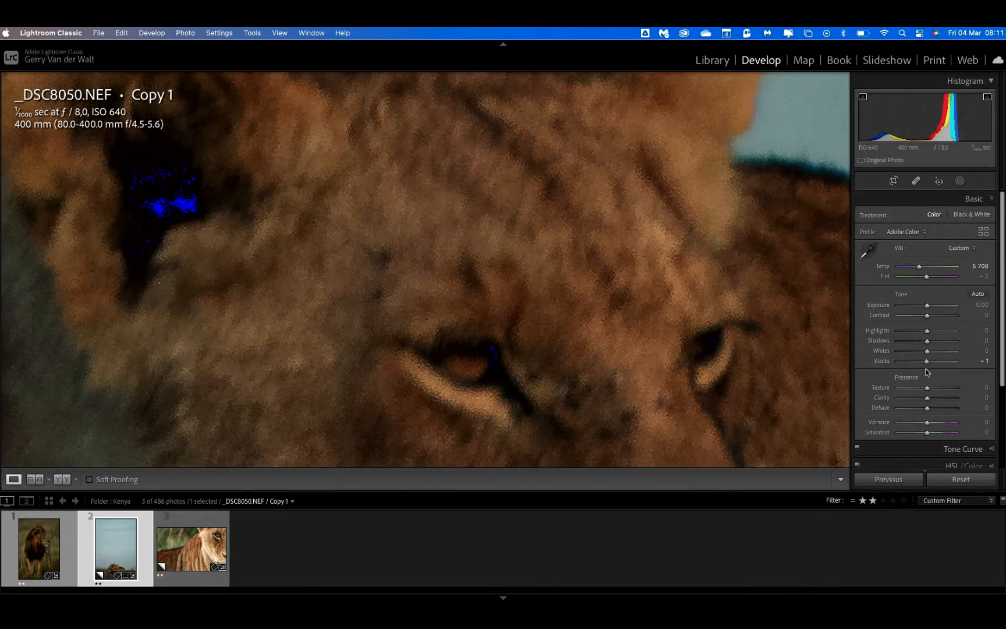
{"action": "double_click", "coordinate": [927, 365]}
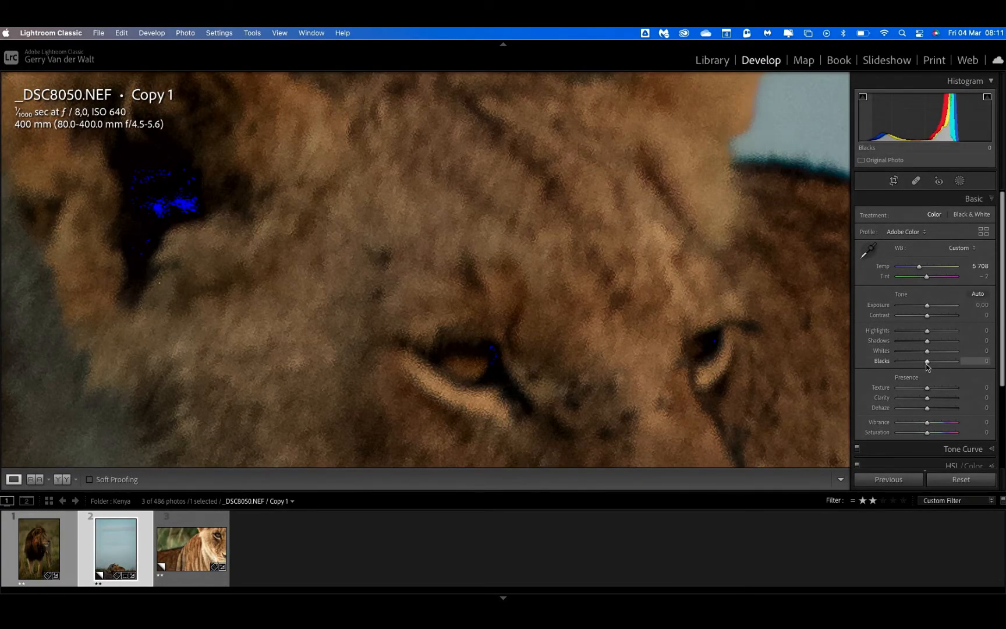
{"action": "left_click", "coordinate": [568, 318]}
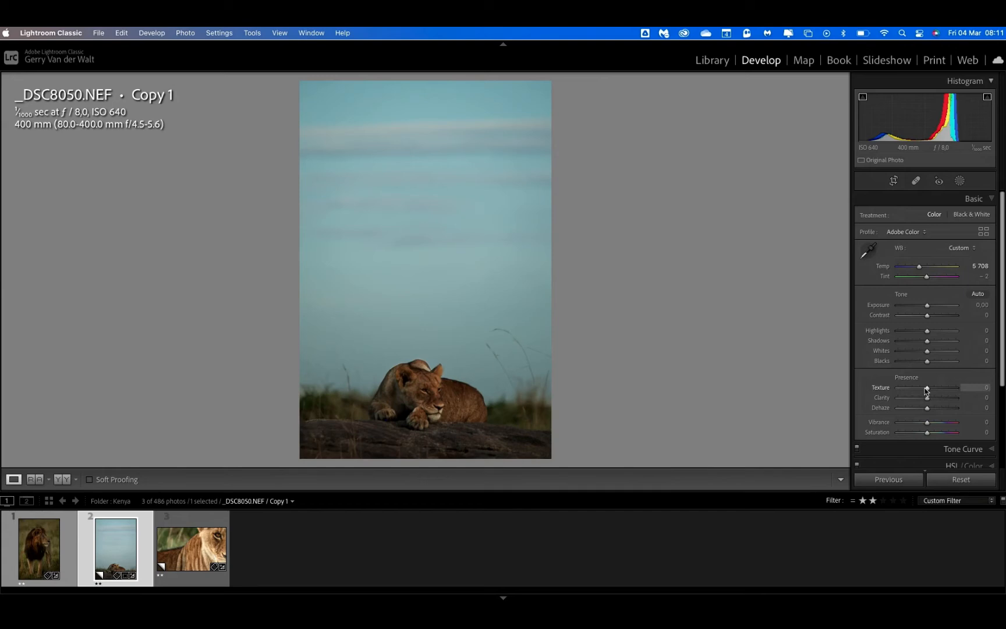
Step: Try Texture at −71 and at +68, checking the lioness's face up close each time, and reset the value to 0
{"action": "left_click_drag", "start_coordinate": [926, 390], "coordinate": [906, 389]}
{"action": "left_click", "coordinate": [427, 400]}
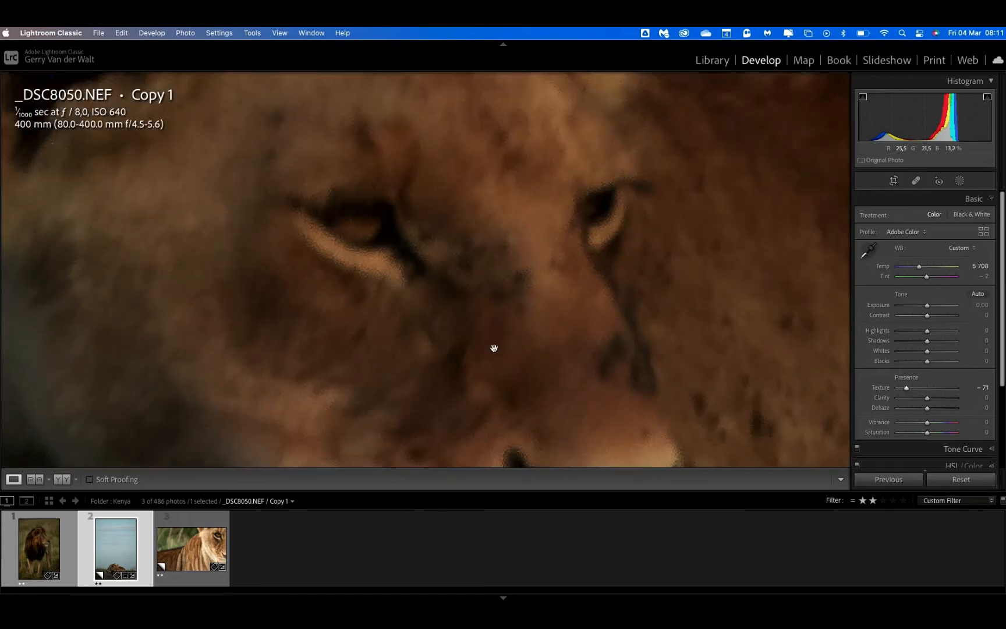
{"action": "left_click", "coordinate": [496, 346]}
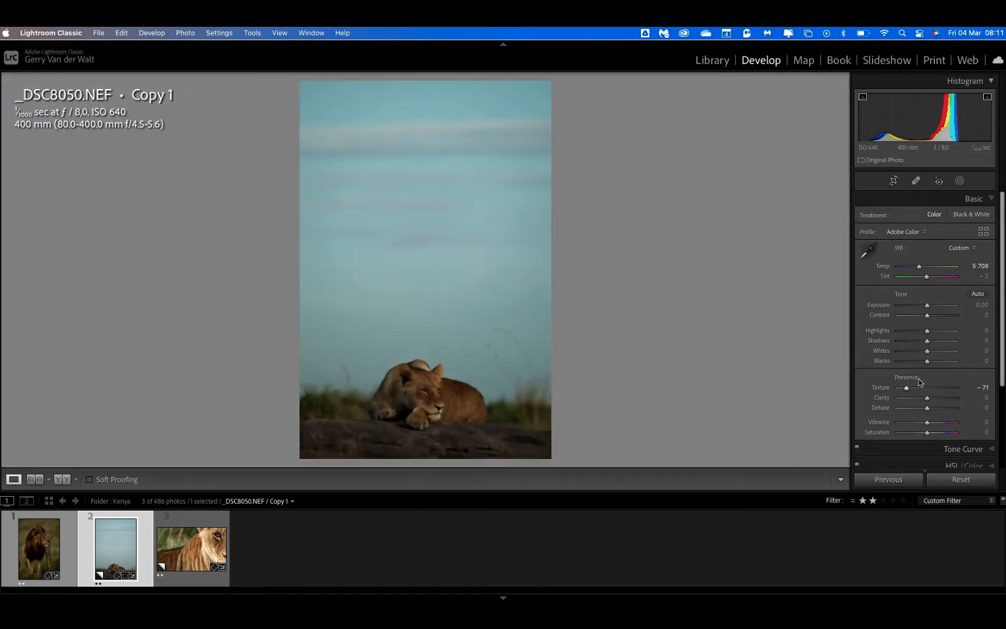
{"action": "left_click_drag", "start_coordinate": [907, 387], "coordinate": [946, 389]}
{"action": "left_click", "coordinate": [433, 389]}
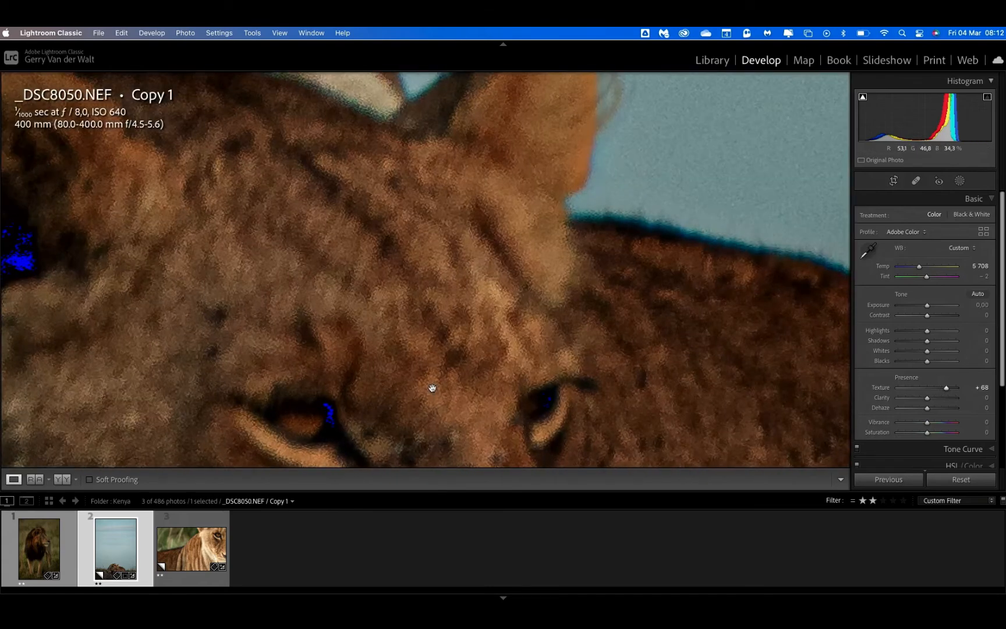
{"action": "left_click", "coordinate": [422, 354]}
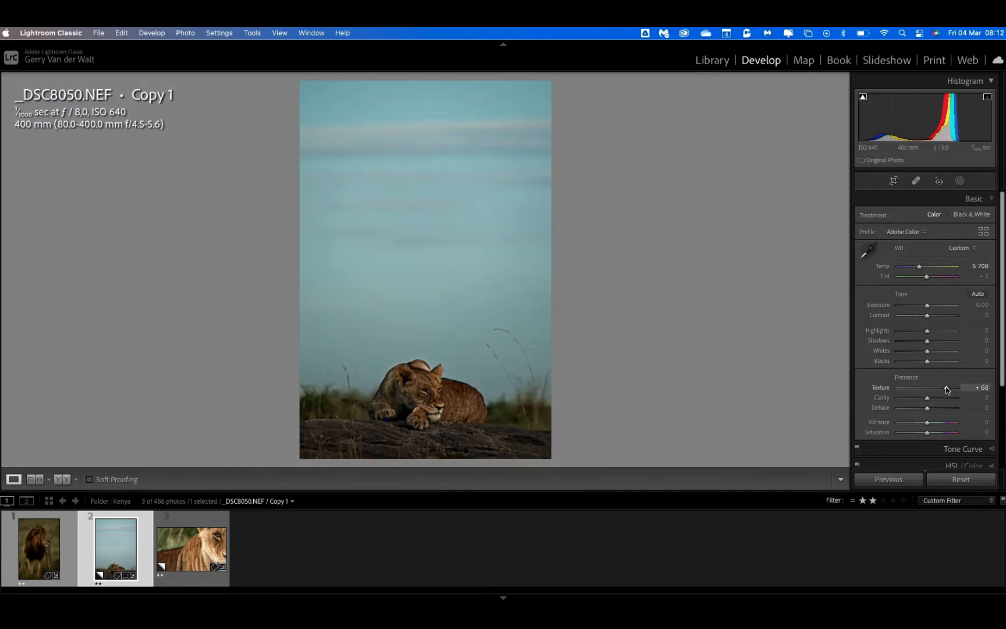
{"action": "double_click", "coordinate": [947, 390]}
Step: Try Clarity at −11, +42 and −87, and settle on a Clarity of +14
{"action": "left_click_drag", "start_coordinate": [928, 398], "coordinate": [925, 401]}
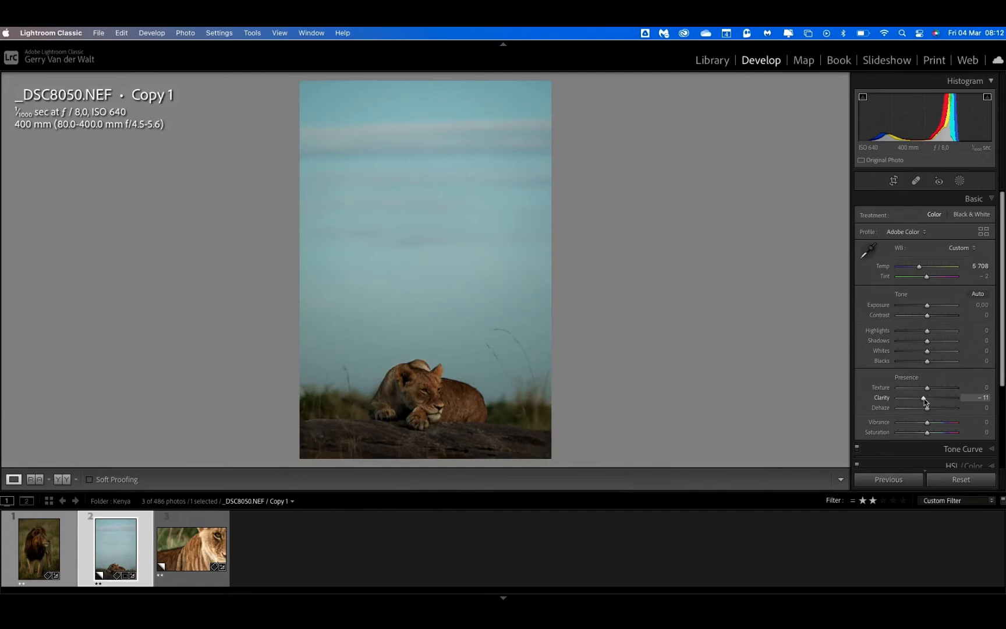
{"action": "left_click_drag", "start_coordinate": [925, 402], "coordinate": [941, 401]}
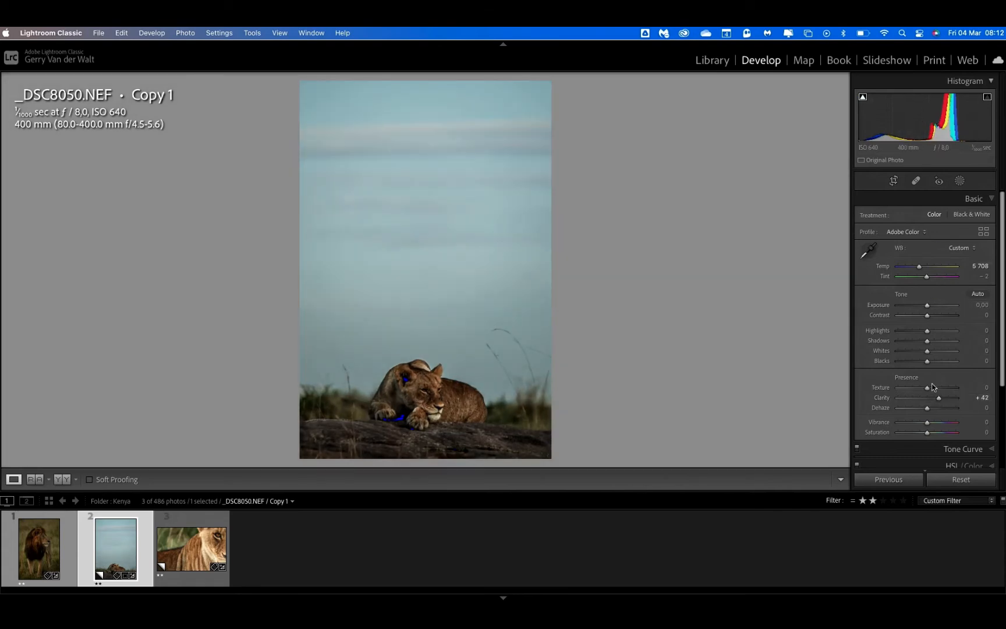
{"action": "left_click_drag", "start_coordinate": [939, 401], "coordinate": [901, 400]}
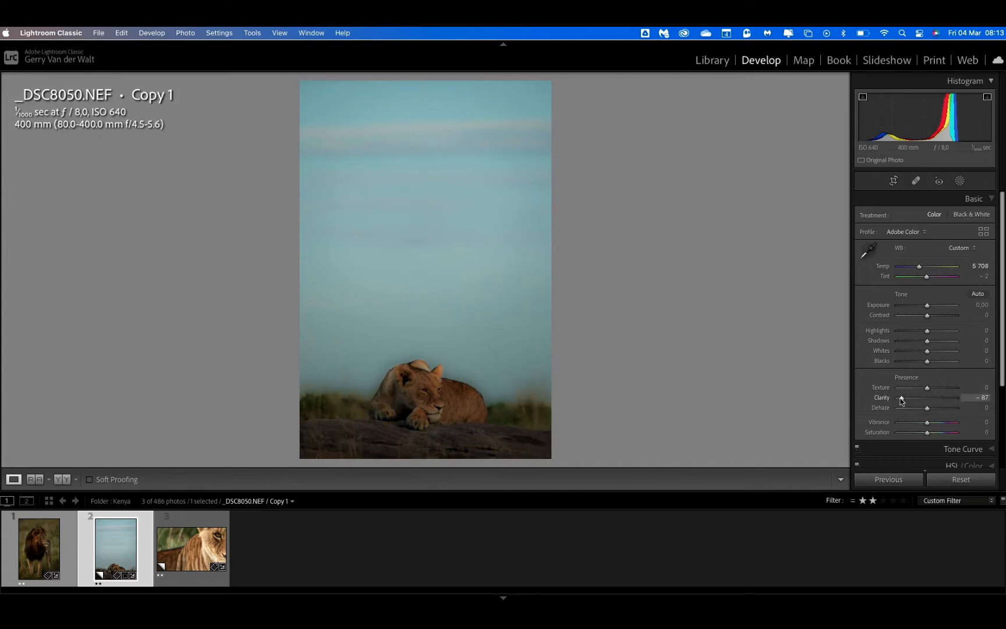
{"action": "left_click_drag", "start_coordinate": [901, 401], "coordinate": [931, 401]}
{"action": "key", "text": "j"}
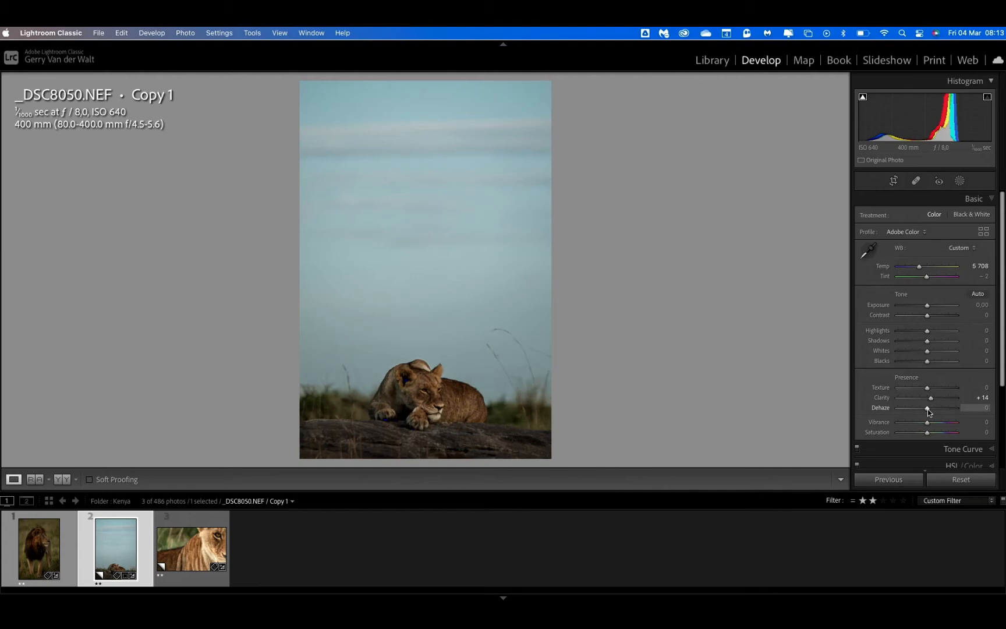
Step: Try Dehaze at −20, +25 and +6, and reset the value to 0
{"action": "mouse_move", "coordinate": [929, 412]}
{"action": "left_mouse_down"}
{"action": "mouse_move", "coordinate": [913, 412]}
{"action": "mouse_move", "coordinate": [922, 411]}
{"action": "left_mouse_up"}
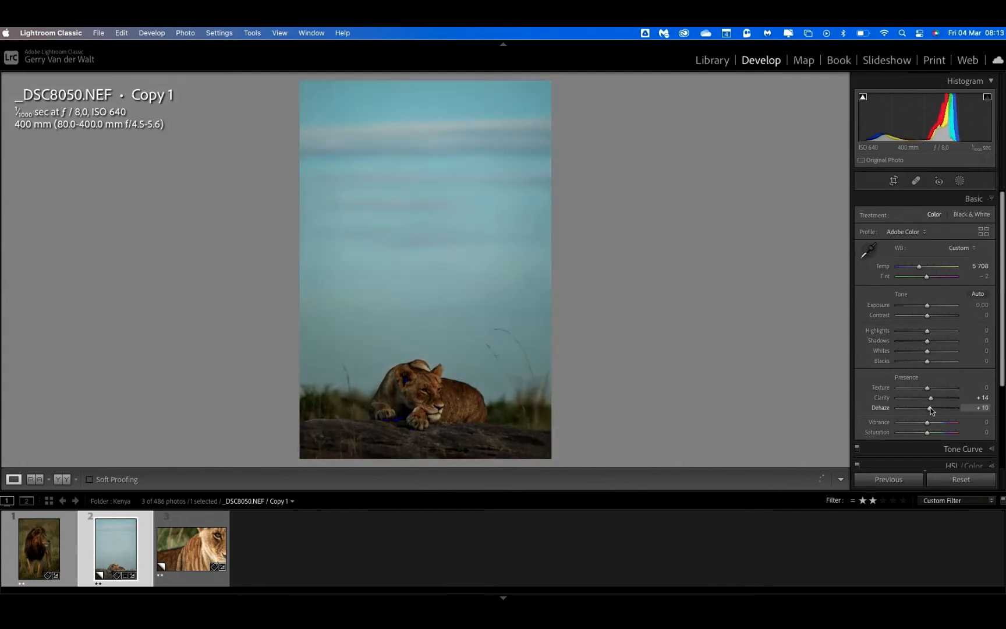
{"action": "mouse_move", "coordinate": [922, 408]}
{"action": "left_mouse_down"}
{"action": "mouse_move", "coordinate": [935, 408]}
{"action": "mouse_move", "coordinate": [922, 411]}
{"action": "left_mouse_up"}
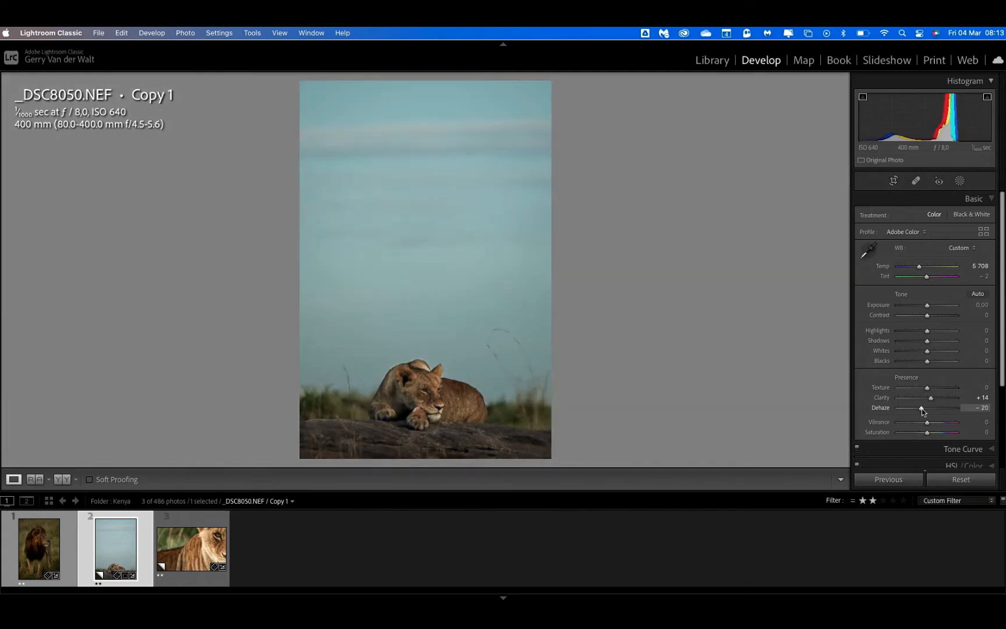
{"action": "left_click_drag", "start_coordinate": [922, 412], "coordinate": [936, 412]}
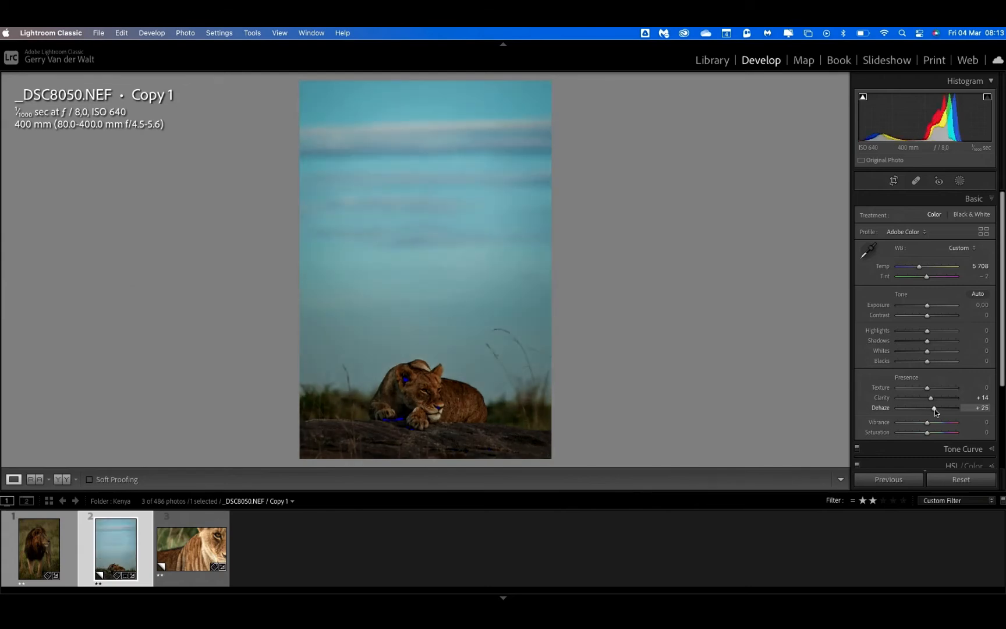
{"action": "left_click_drag", "start_coordinate": [935, 410], "coordinate": [922, 410]}
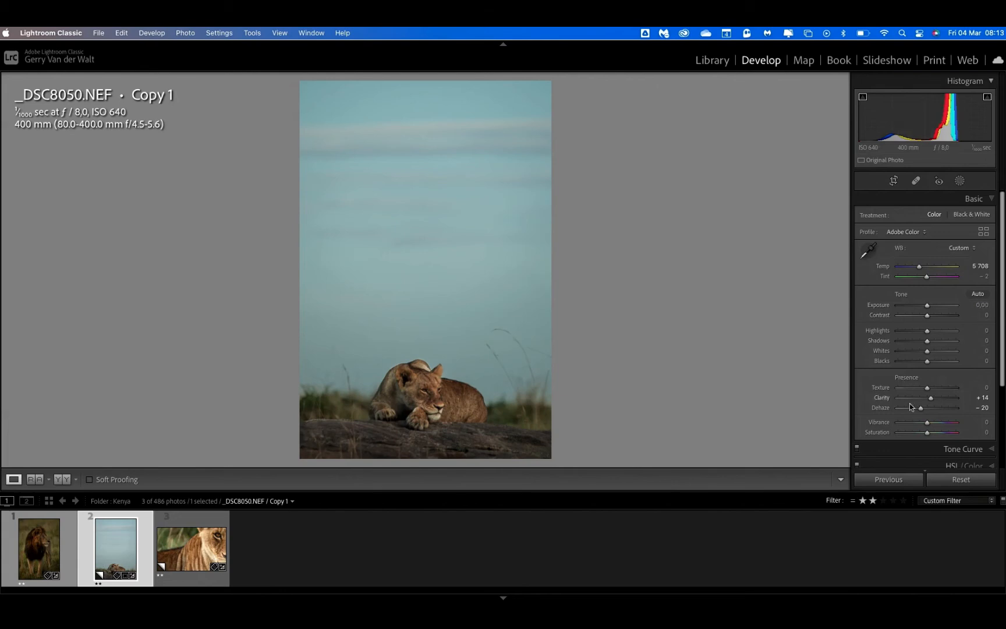
{"action": "left_click_drag", "start_coordinate": [921, 409], "coordinate": [929, 410]}
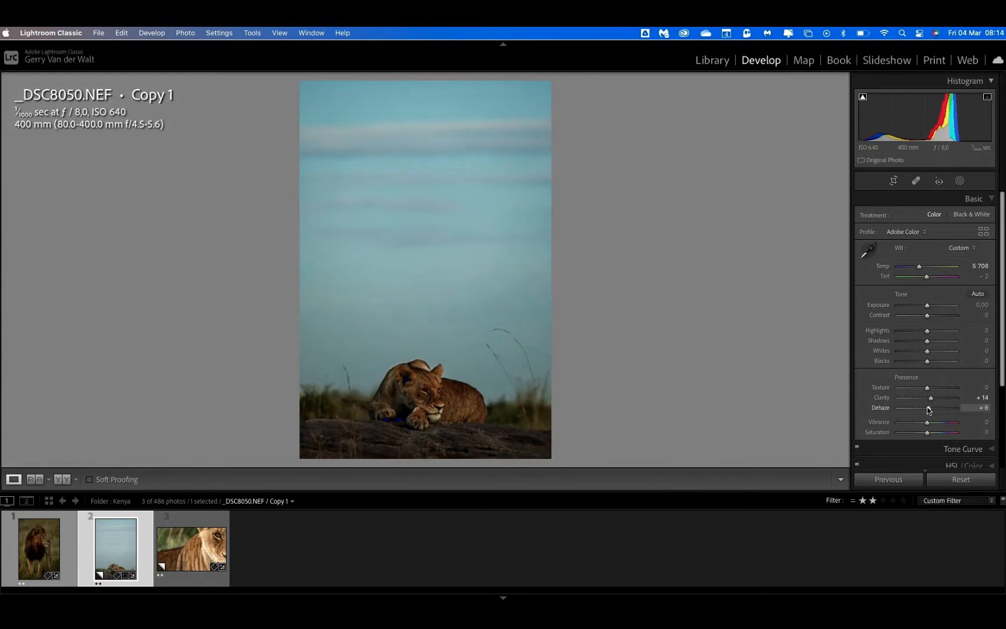
{"action": "double_click", "coordinate": [927, 410]}
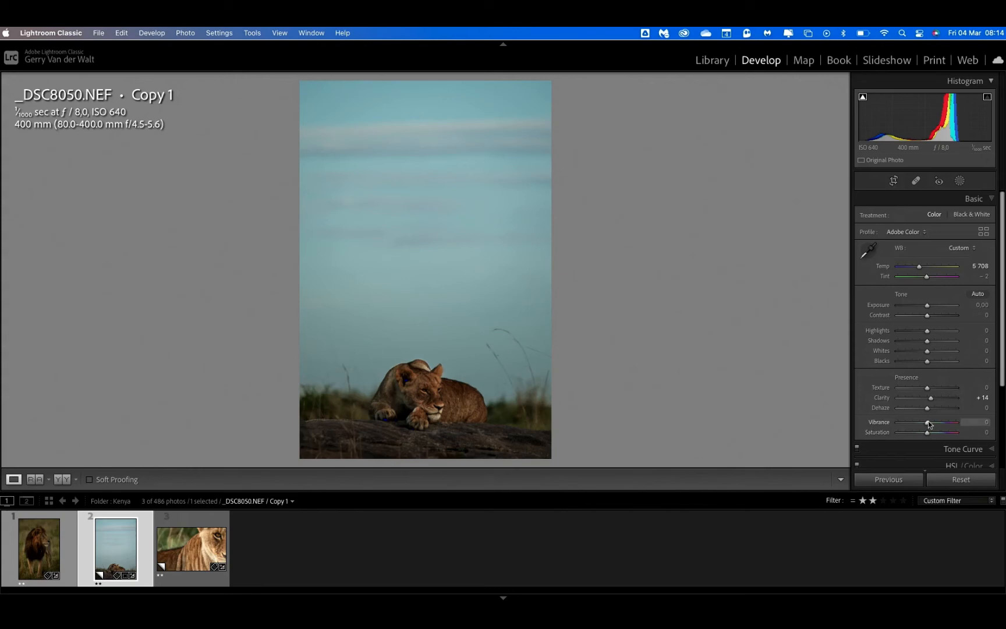
Step: Try a lower and a higher Vibrance on the lioness photo, and reset the value to 0
{"action": "left_click_drag", "start_coordinate": [928, 422], "coordinate": [922, 423]}
{"action": "left_click_drag", "start_coordinate": [922, 424], "coordinate": [934, 425]}
{"action": "double_click", "coordinate": [934, 424]}
{"action": "double_click", "coordinate": [934, 425]}
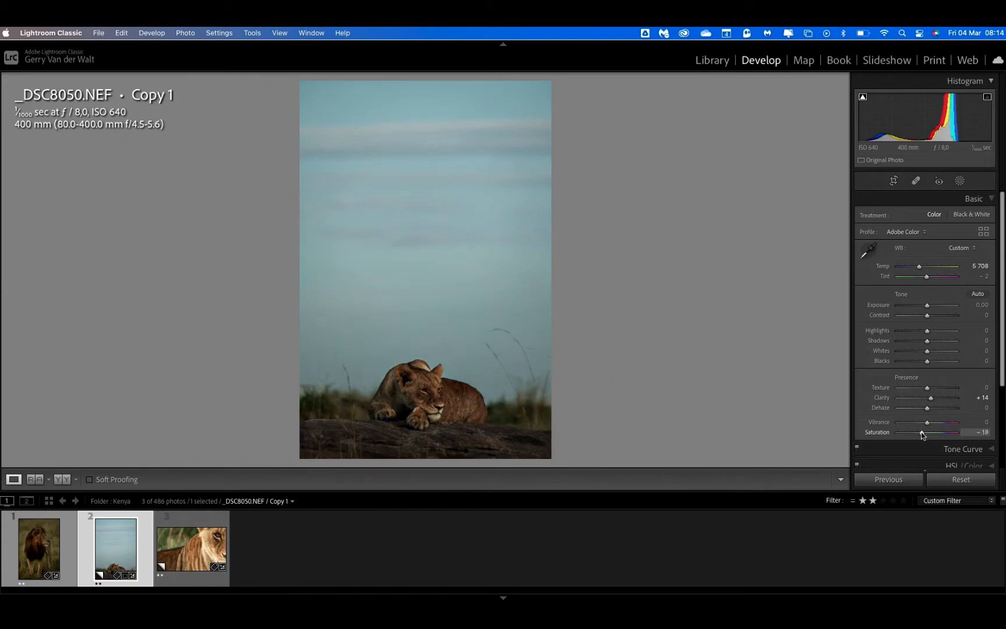
Step: Try Saturation at −18 and +53, and reset both Saturation and Clarity to 0
{"action": "mouse_move", "coordinate": [927, 434]}
{"action": "left_mouse_down"}
{"action": "mouse_move", "coordinate": [904, 435]}
{"action": "mouse_move", "coordinate": [944, 436]}
{"action": "left_mouse_up"}
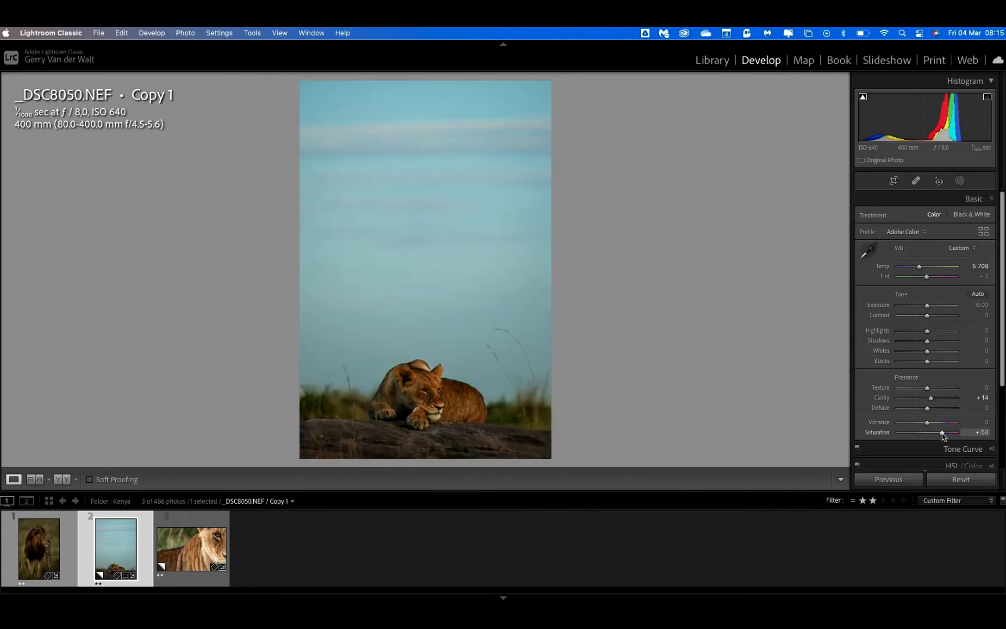
{"action": "double_click", "coordinate": [943, 433]}
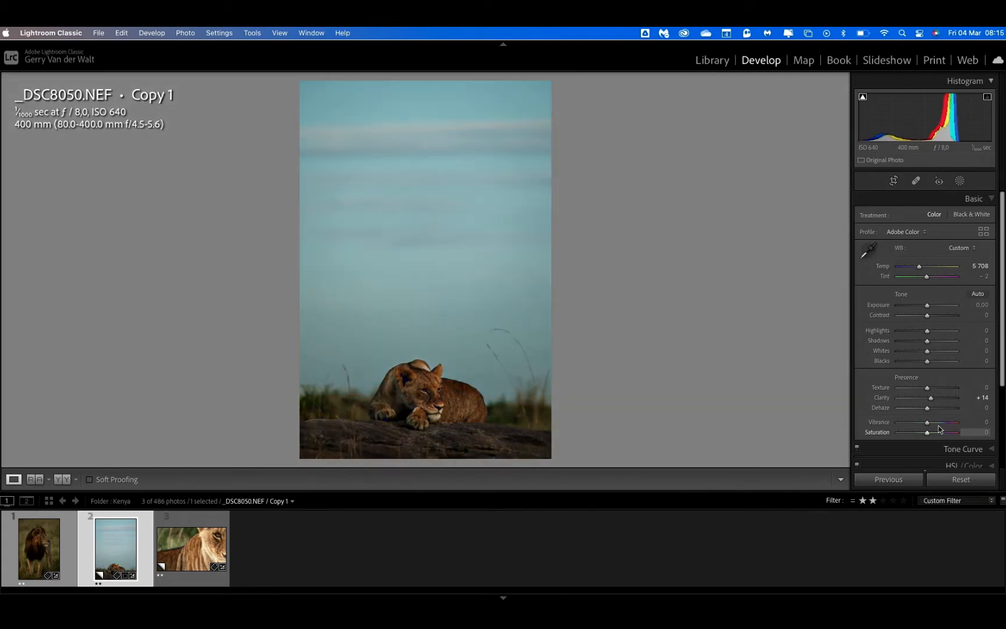
{"action": "double_click", "coordinate": [932, 400]}
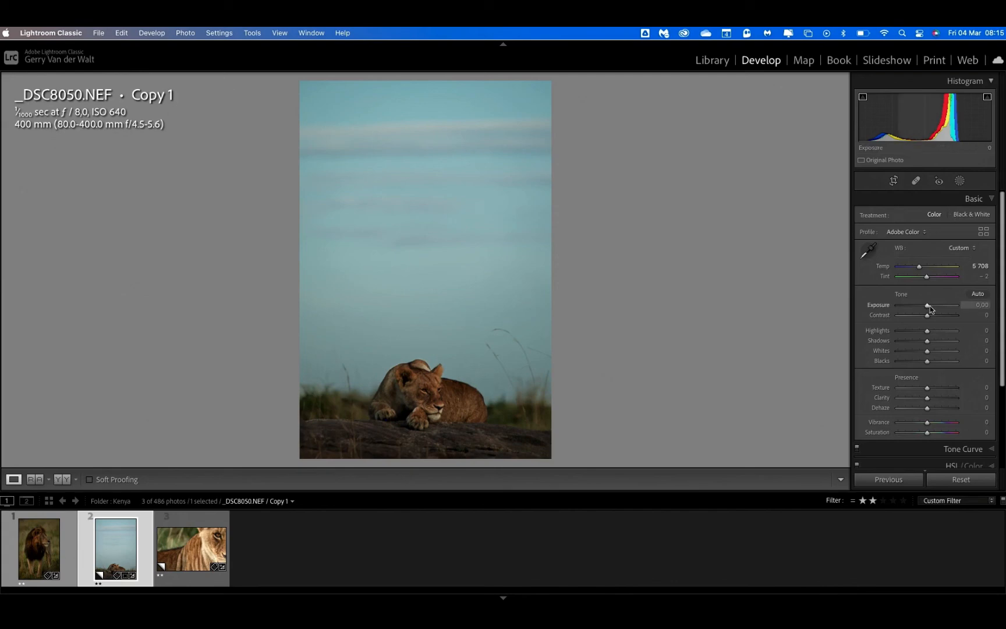
Step: Try Exposure −1.85, Highlights +56, Shadows +33 and Blacks −40 together, and reset each of the four values to 0
{"action": "left_click_drag", "start_coordinate": [930, 306], "coordinate": [917, 363]}
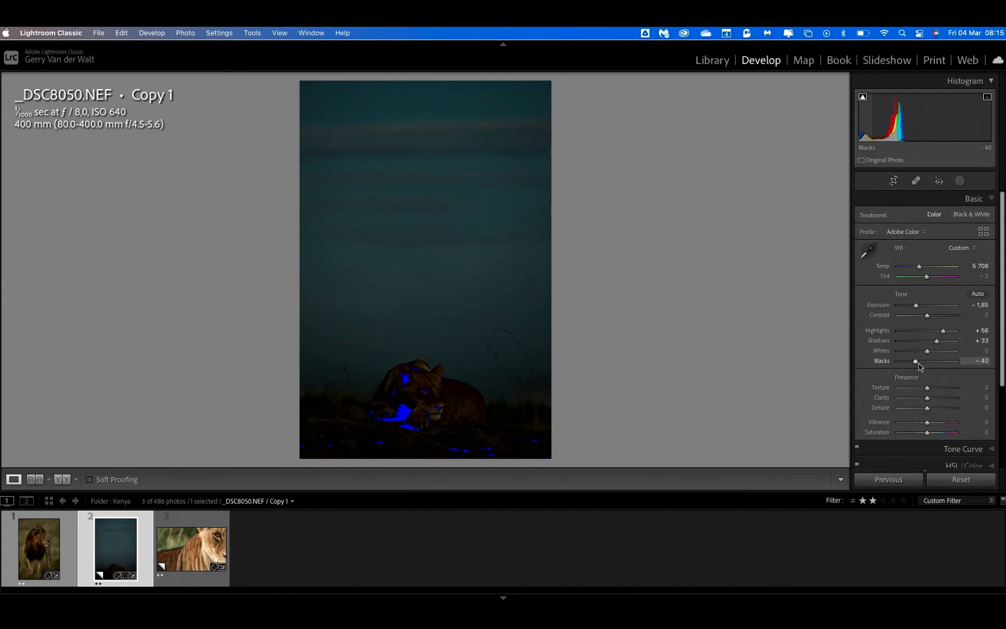
{"action": "double_click", "coordinate": [883, 361]}
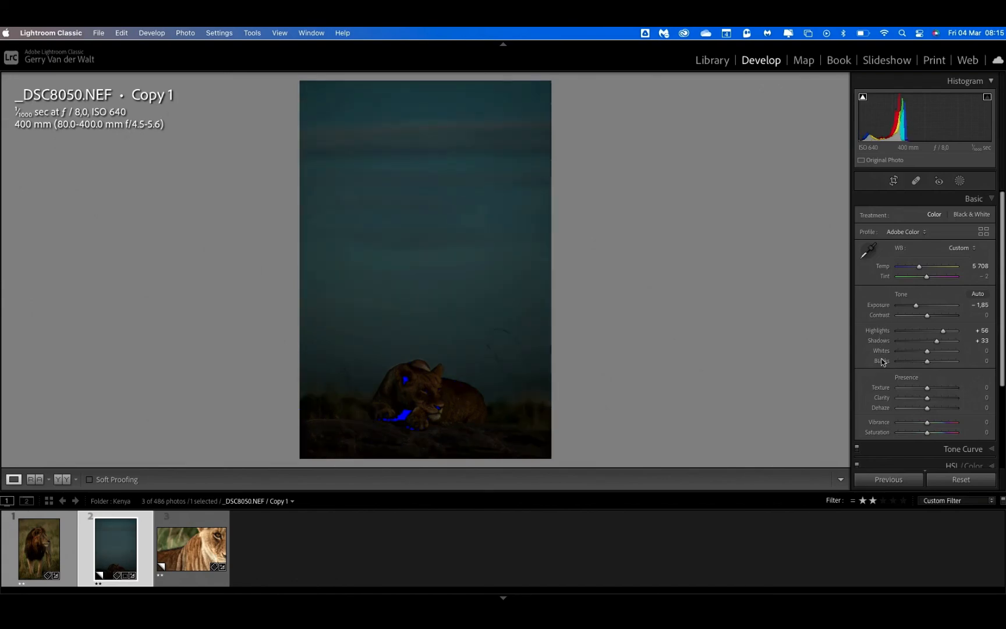
{"action": "double_click", "coordinate": [880, 342]}
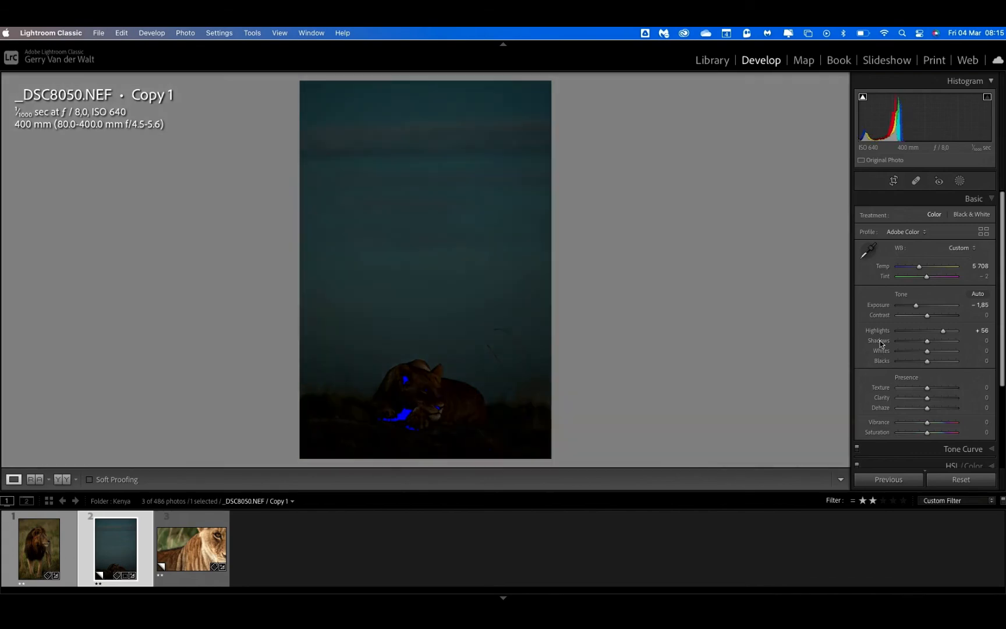
{"action": "left_click_drag", "start_coordinate": [944, 337], "coordinate": [934, 337]}
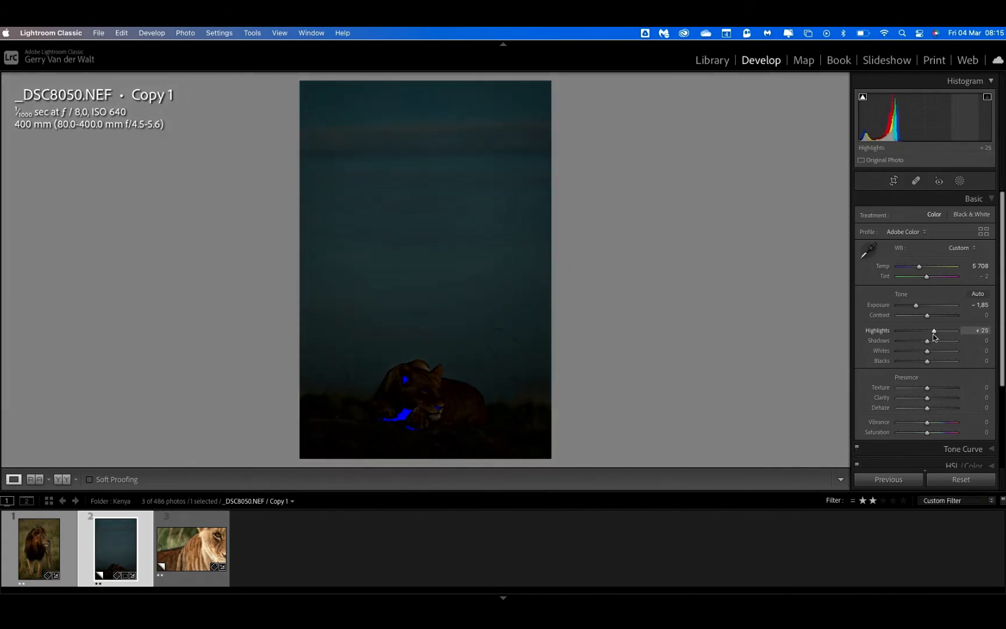
{"action": "double_click", "coordinate": [881, 331]}
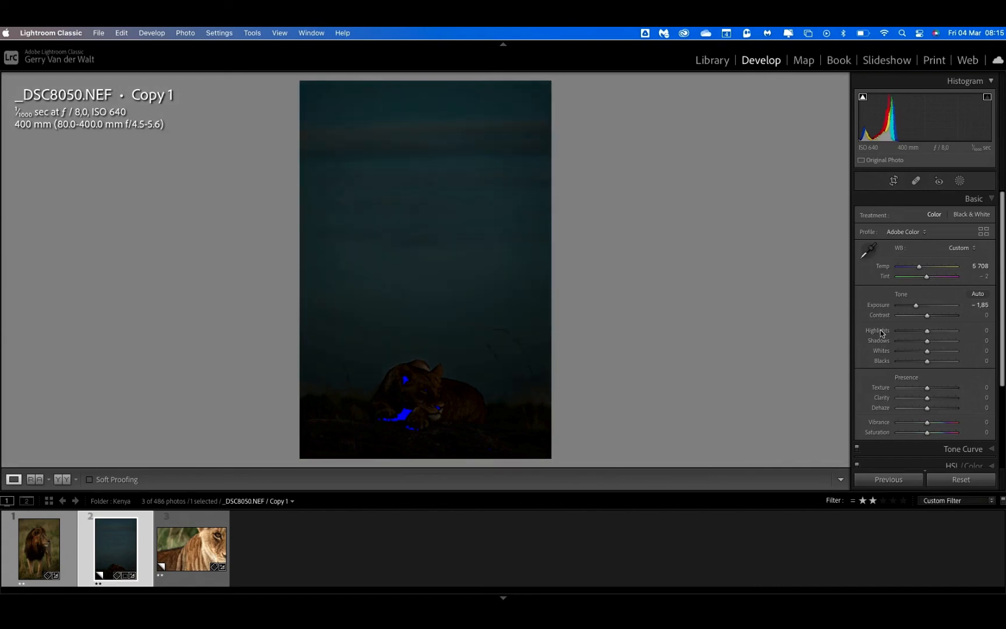
{"action": "double_click", "coordinate": [917, 304]}
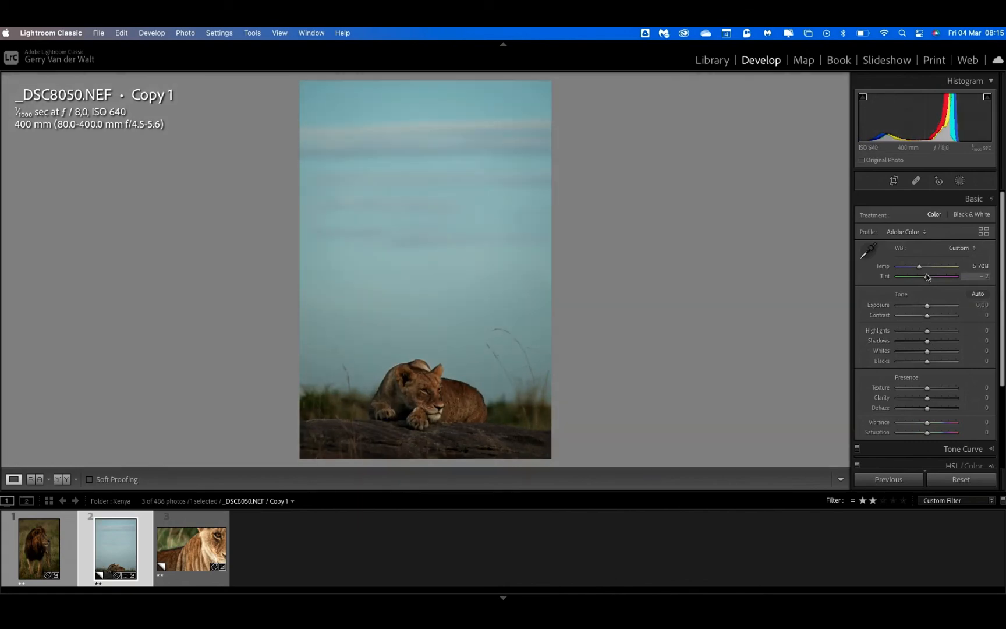
Step: Collapse the Basic section and turn off Solo Mode for the Develop adjustment sections
{"action": "right_click", "coordinate": [932, 203]}
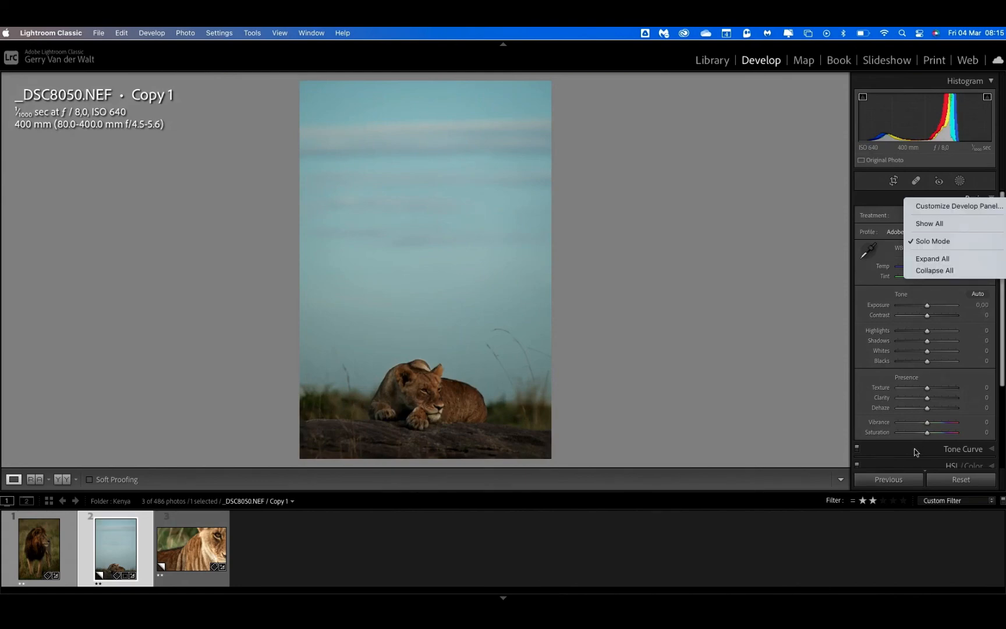
{"action": "left_click", "coordinate": [880, 202]}
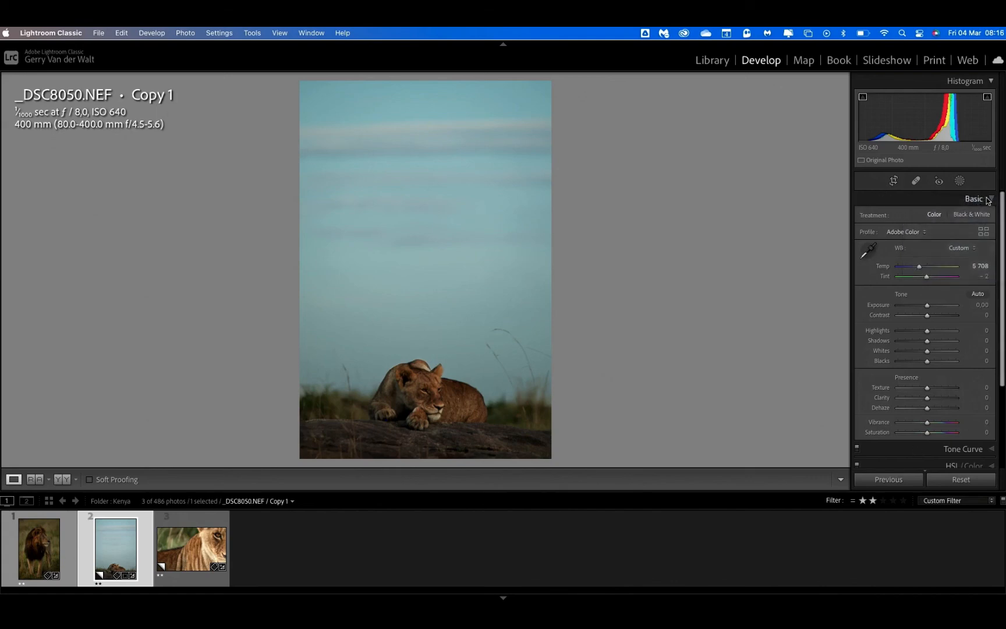
{"action": "left_click", "coordinate": [993, 200]}
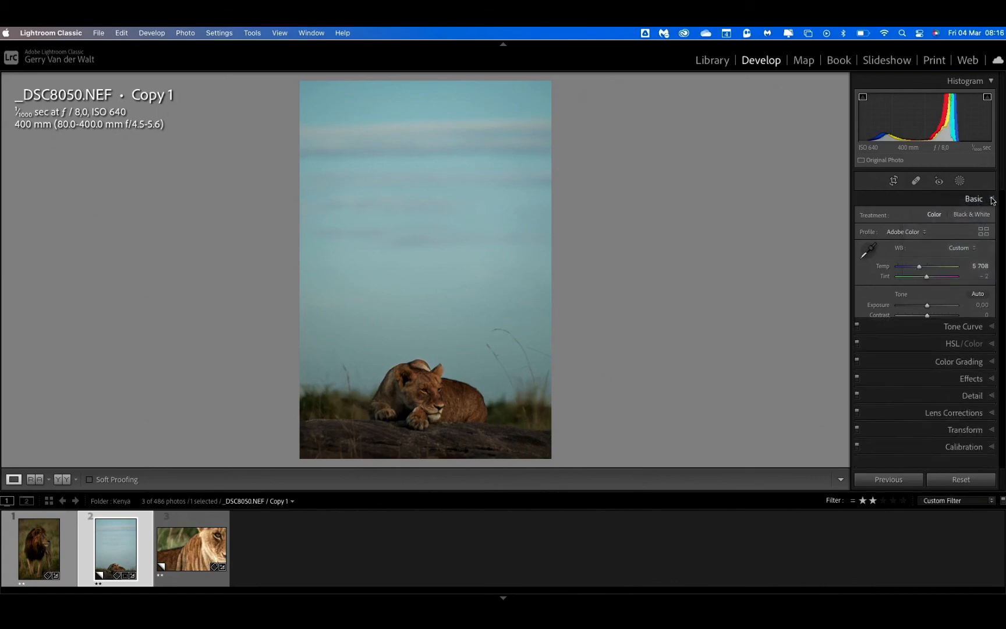
{"action": "right_click", "coordinate": [944, 201]}
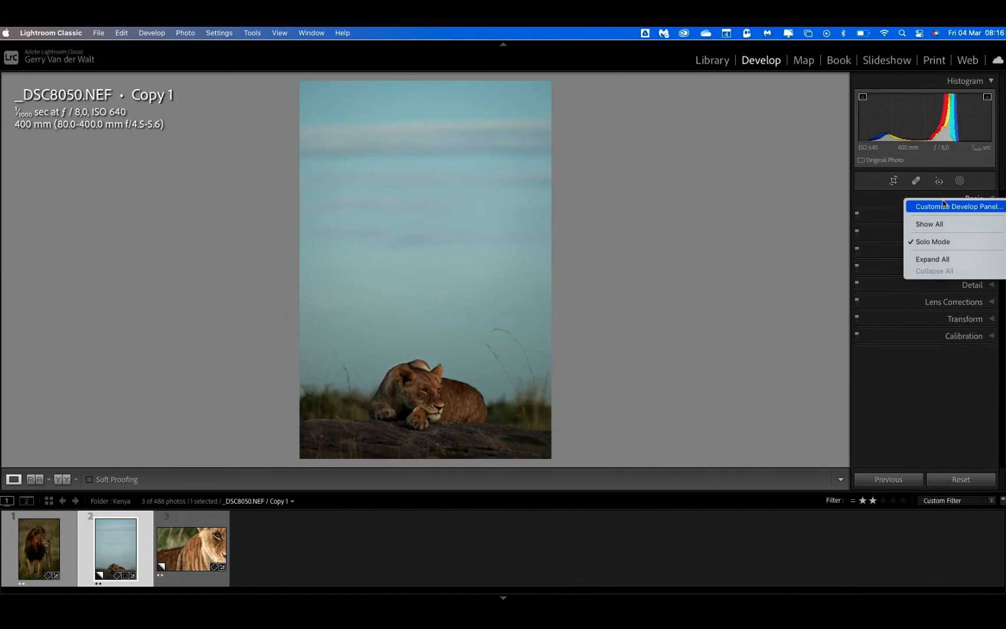
{"action": "left_click", "coordinate": [936, 246]}
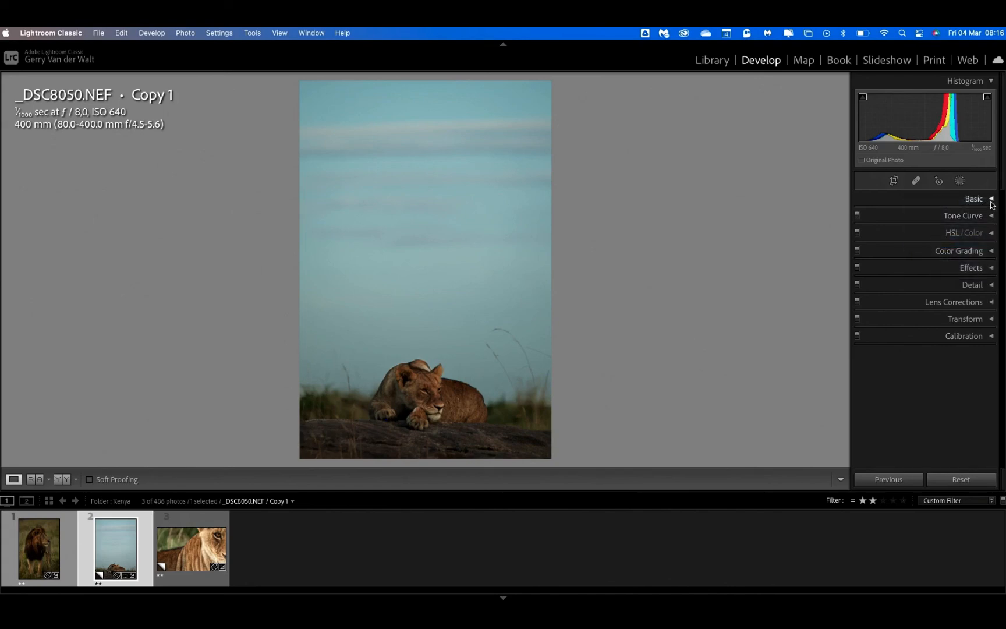
Step: Expand the Basic, Tone Curve, Color Grading and Detail sections together, and look through the resulting long list of adjustments
{"action": "left_click", "coordinate": [991, 200]}
{"action": "scroll", "coordinate": [967, 316], "scroll_direction": "down", "scroll_amount": 3}
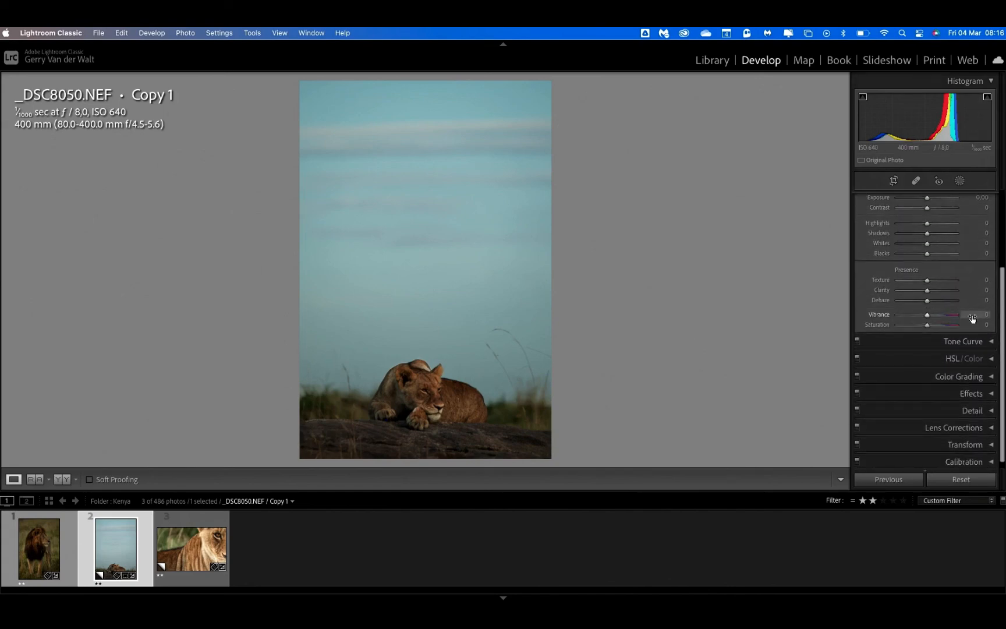
{"action": "left_click", "coordinate": [992, 342]}
{"action": "scroll", "coordinate": [966, 373], "scroll_direction": "down", "scroll_amount": 5}
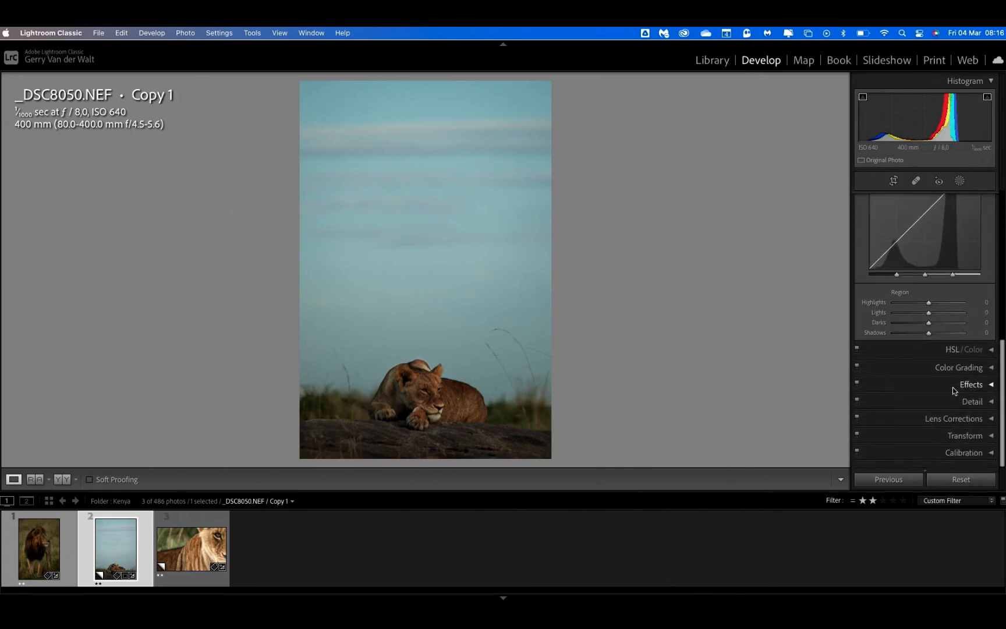
{"action": "left_click", "coordinate": [987, 370]}
{"action": "scroll", "coordinate": [949, 396], "scroll_direction": "up", "scroll_amount": 10}
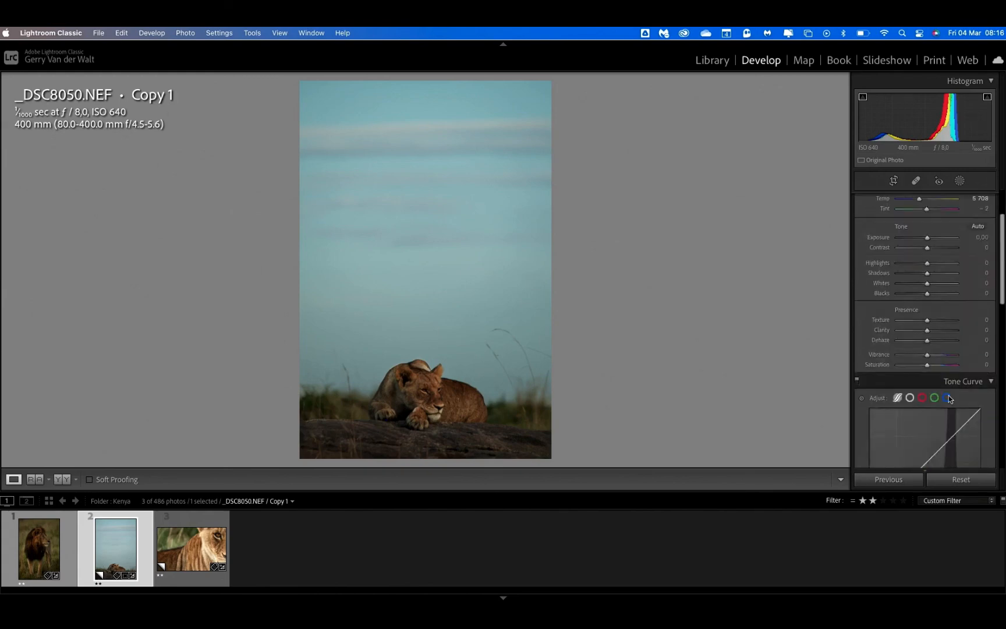
{"action": "scroll", "coordinate": [948, 395], "scroll_direction": "down", "scroll_amount": 10}
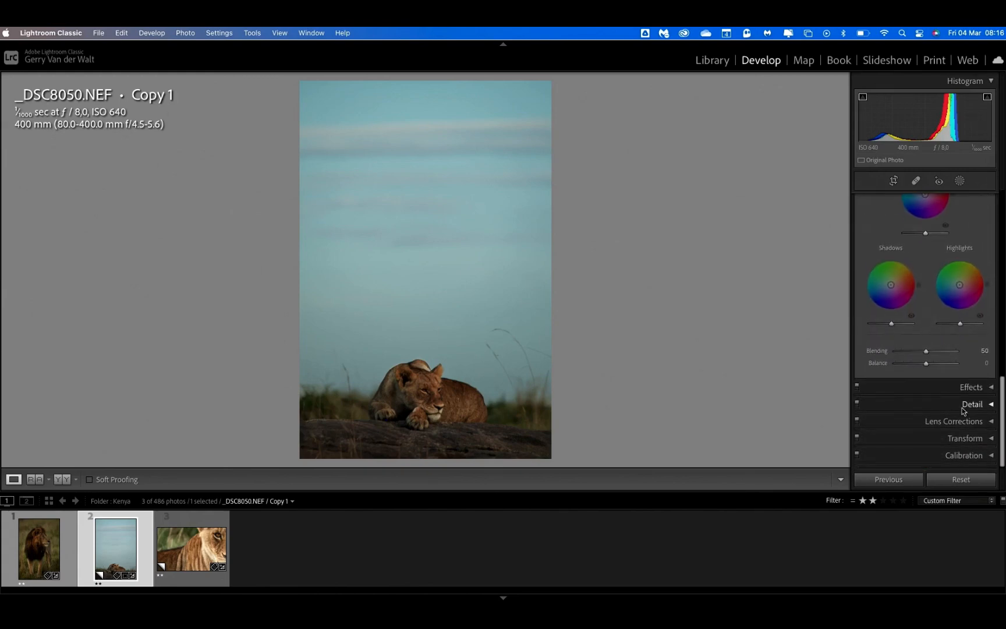
{"action": "left_click", "coordinate": [990, 405]}
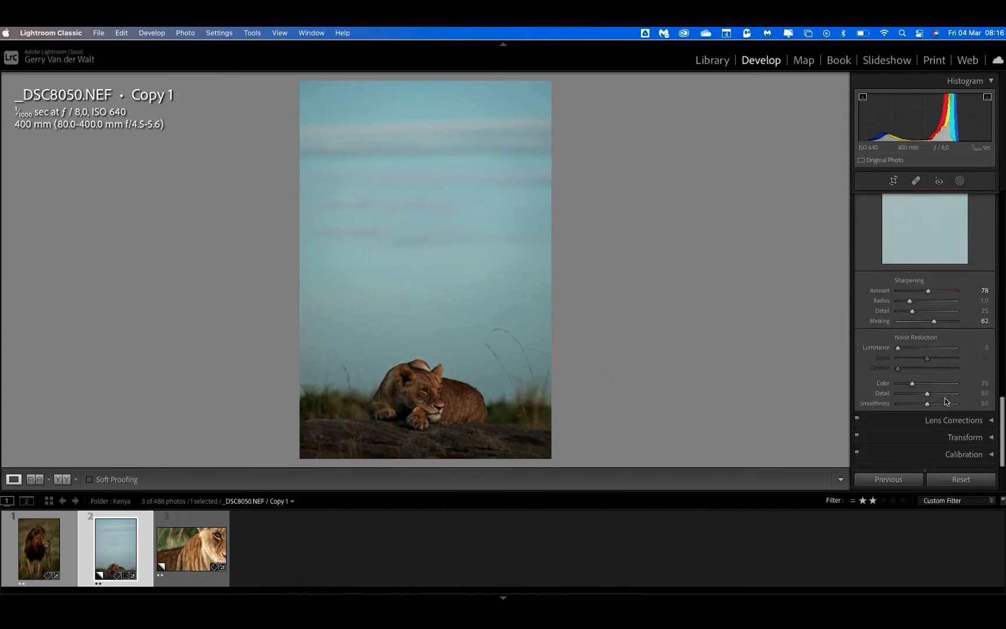
{"action": "scroll", "coordinate": [948, 403], "scroll_direction": "up", "scroll_amount": 5}
{"action": "scroll", "coordinate": [947, 396], "scroll_direction": "up", "scroll_amount": 5}
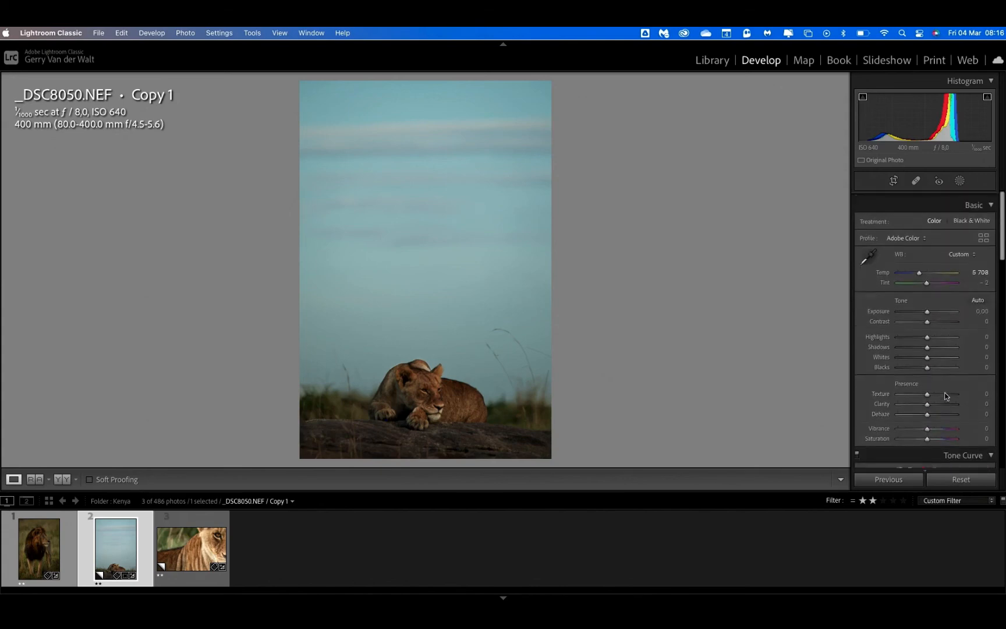
Step: Turn Solo Mode back on, and expand Basic followed by HSL/Color to show one section at a time
{"action": "right_click", "coordinate": [940, 451]}
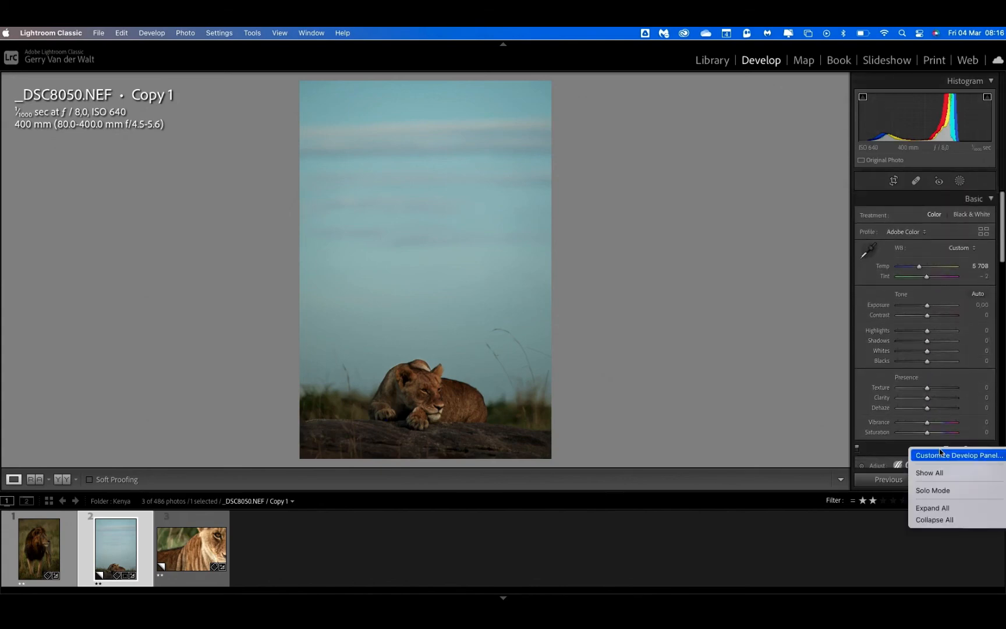
{"action": "left_click", "coordinate": [938, 492]}
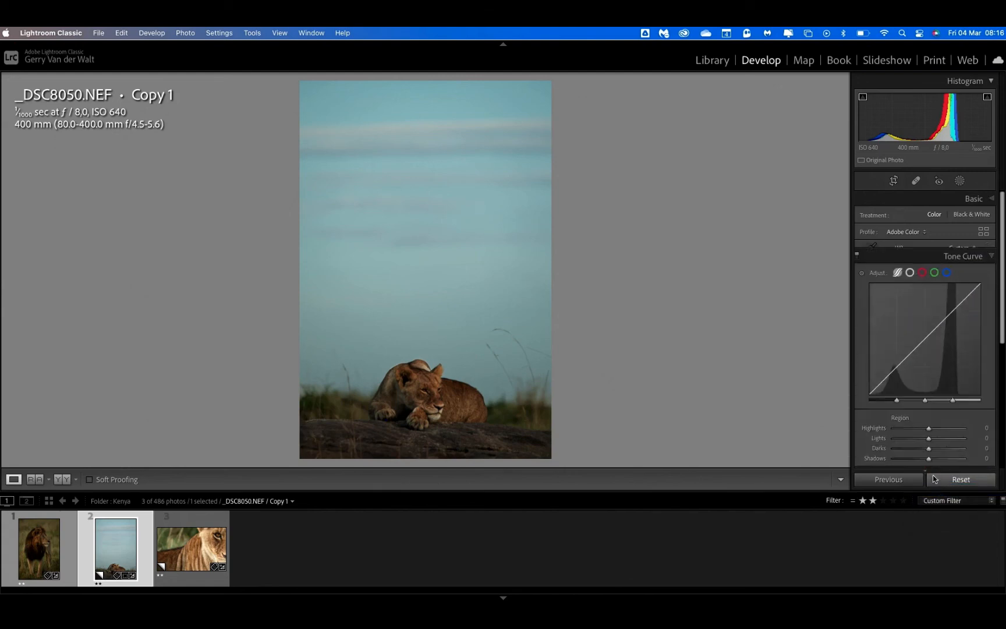
{"action": "left_click", "coordinate": [993, 199]}
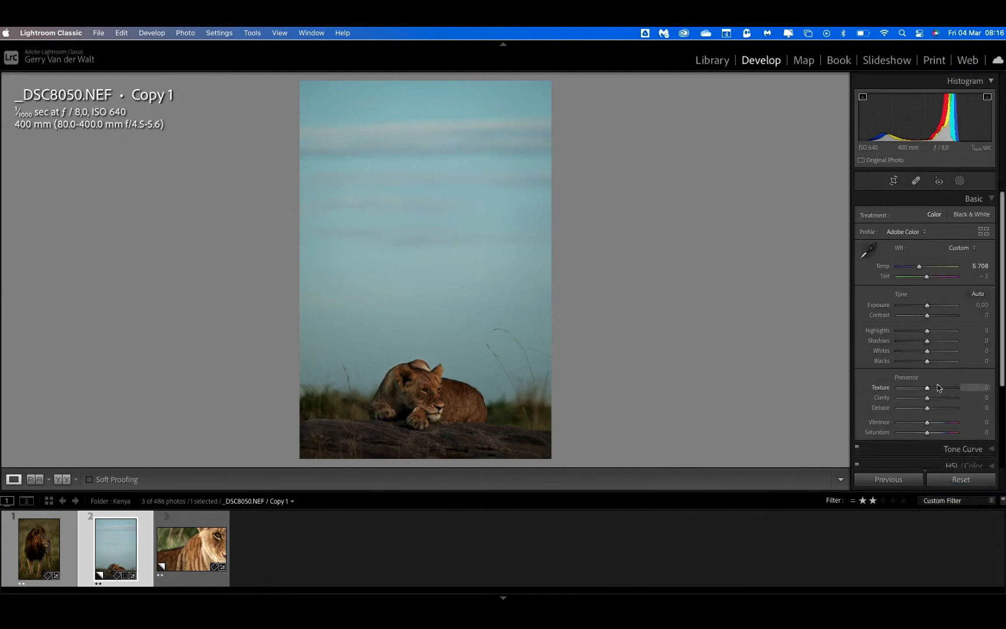
{"action": "scroll", "coordinate": [969, 423], "scroll_direction": "down", "scroll_amount": 3}
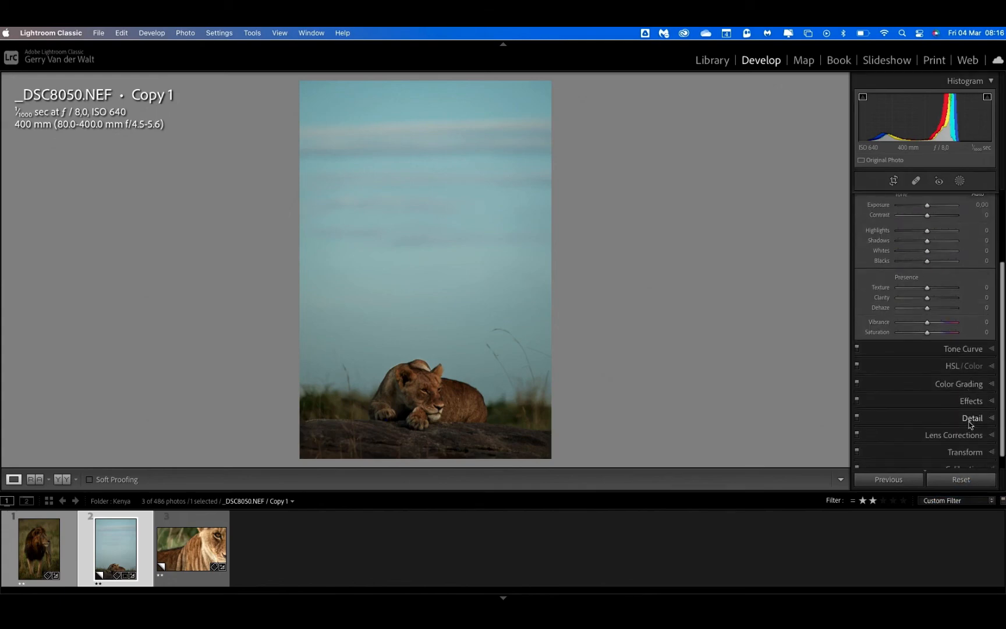
{"action": "left_click", "coordinate": [994, 370]}
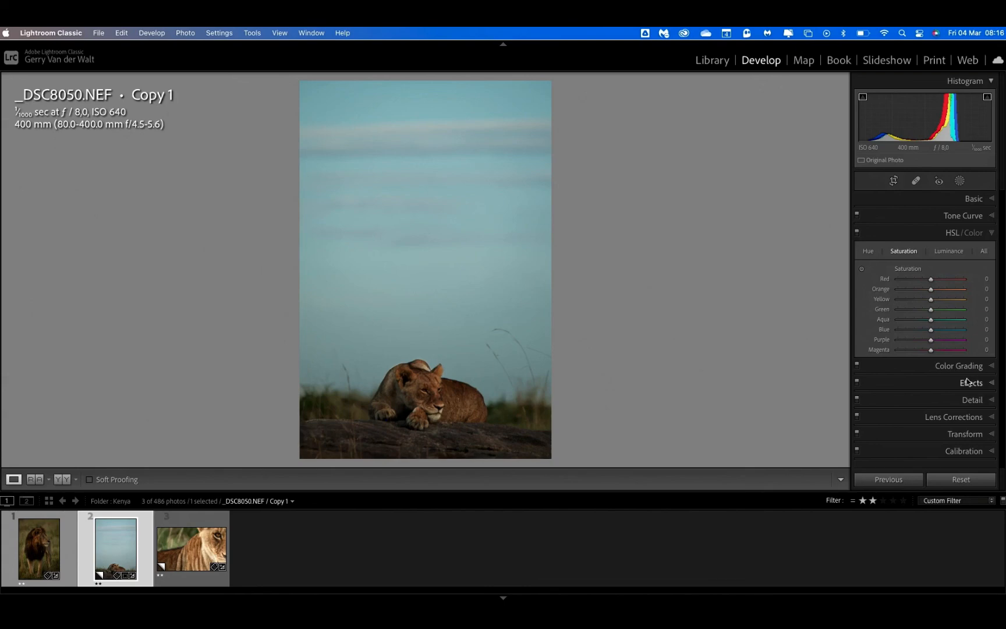
Step: Customize the Develop panel order by moving Effects and Detail directly below Tone Curve, above HSL/Color/B & W
{"action": "right_click", "coordinate": [922, 199]}
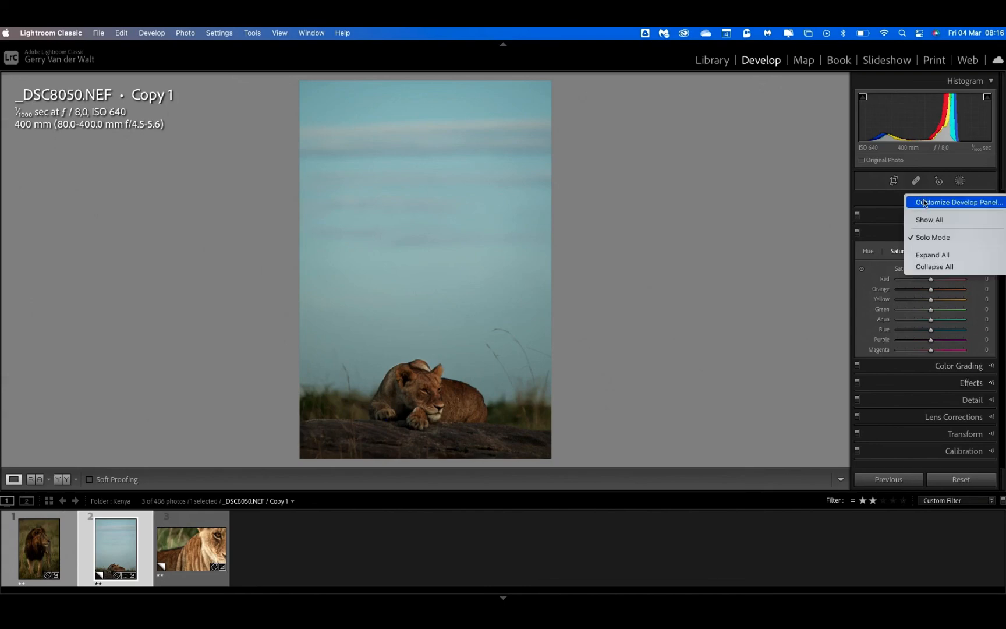
{"action": "left_click", "coordinate": [925, 203]}
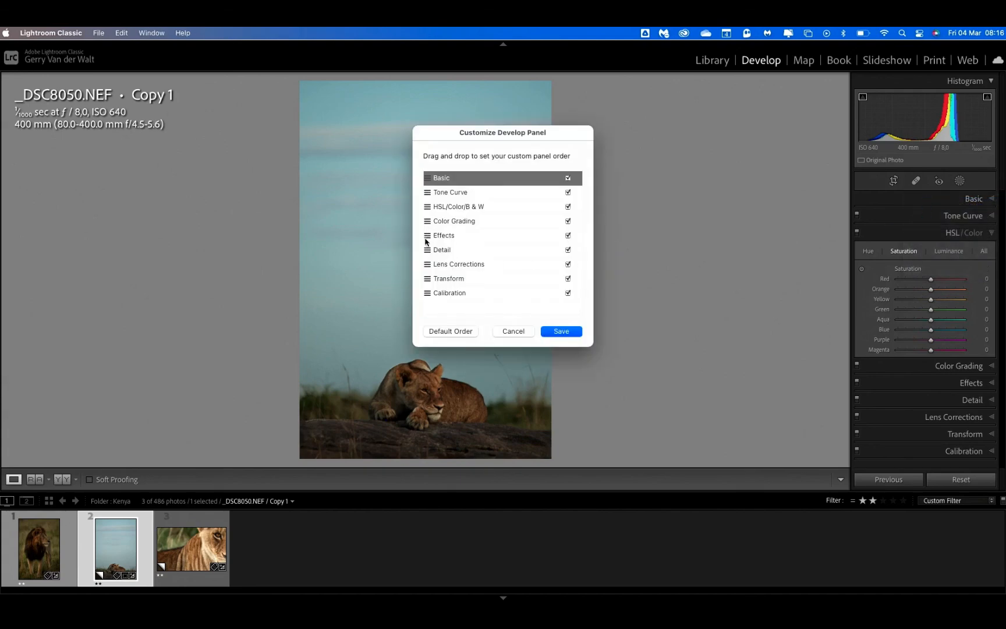
{"action": "left_click_drag", "start_coordinate": [427, 237], "coordinate": [427, 203]}
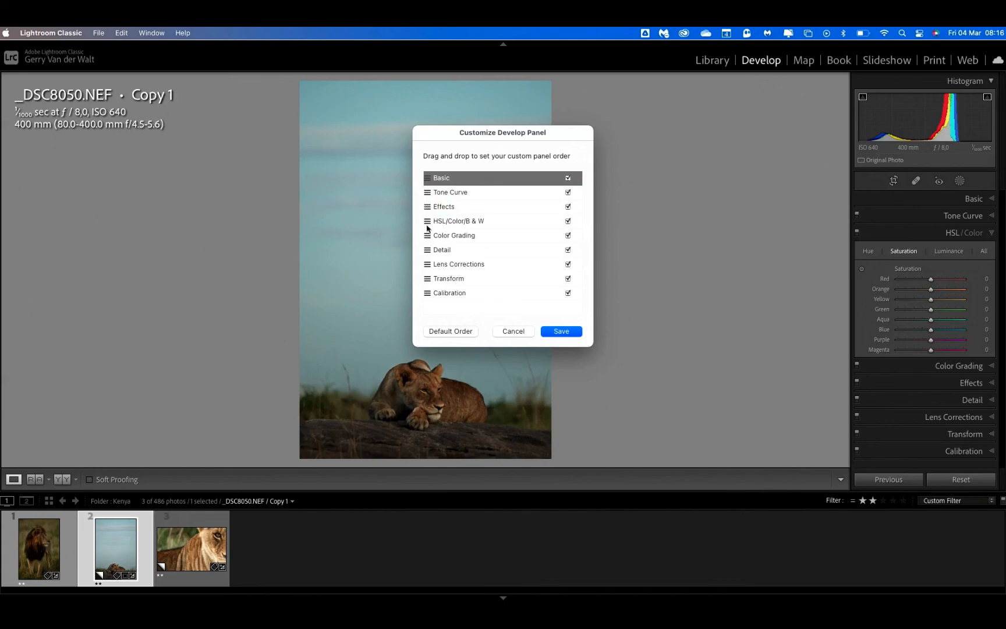
{"action": "left_click_drag", "start_coordinate": [426, 251], "coordinate": [428, 220]}
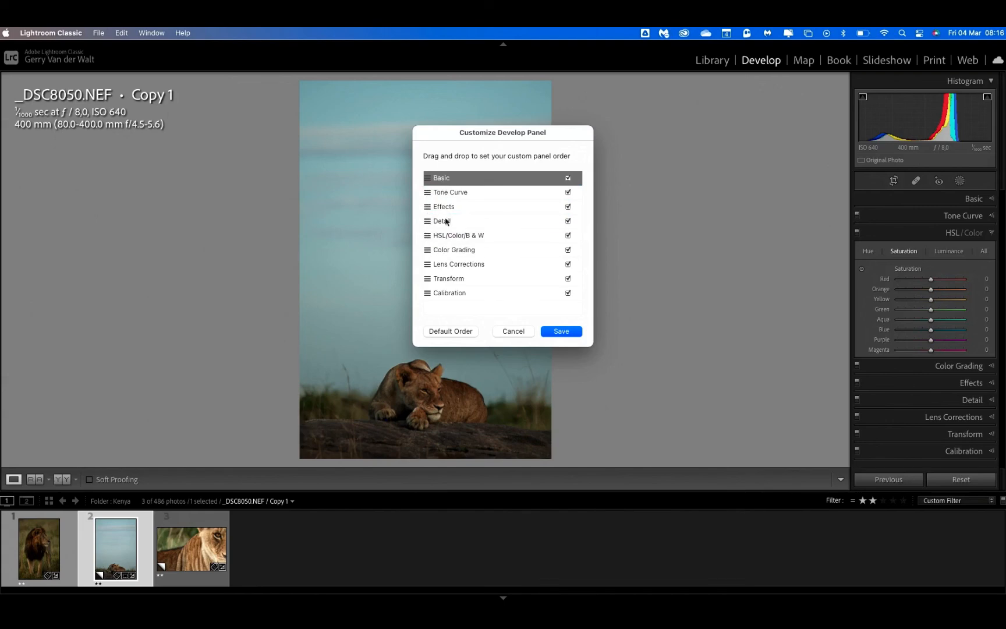
Step: Hide Calibration, Transform and Lens Corrections from the Develop panel, save the customization and postpone the relaunch
{"action": "left_click", "coordinate": [569, 293]}
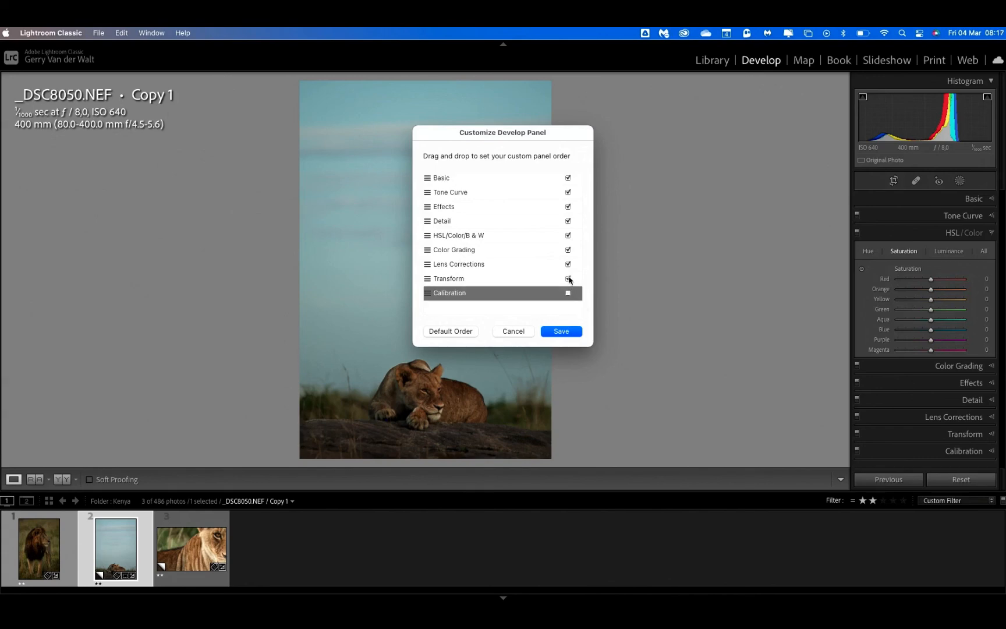
{"action": "left_click", "coordinate": [568, 278]}
{"action": "left_click", "coordinate": [568, 264]}
{"action": "left_click", "coordinate": [561, 331]}
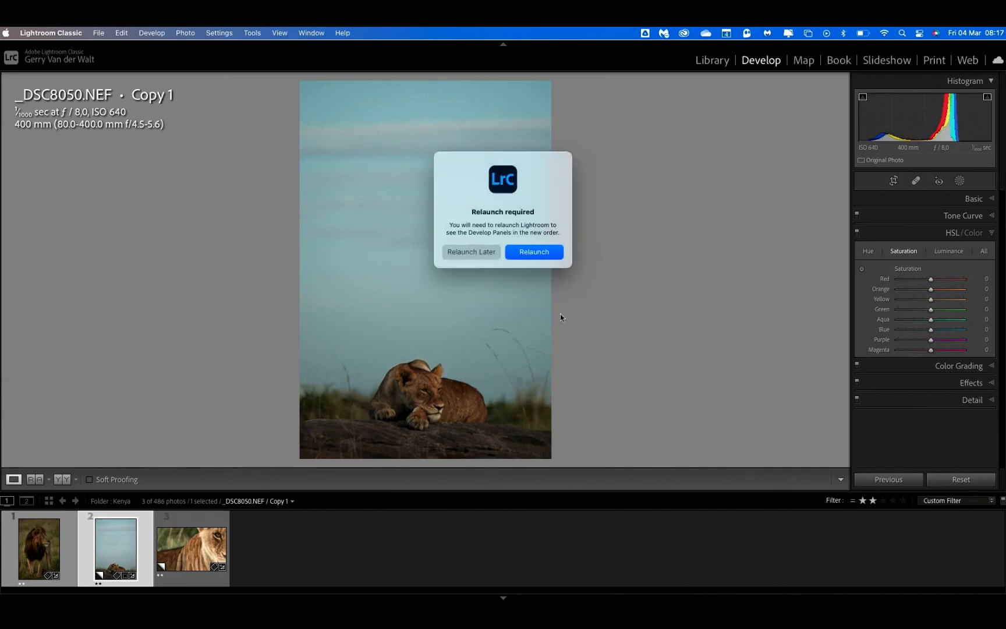
{"action": "left_click", "coordinate": [468, 252]}
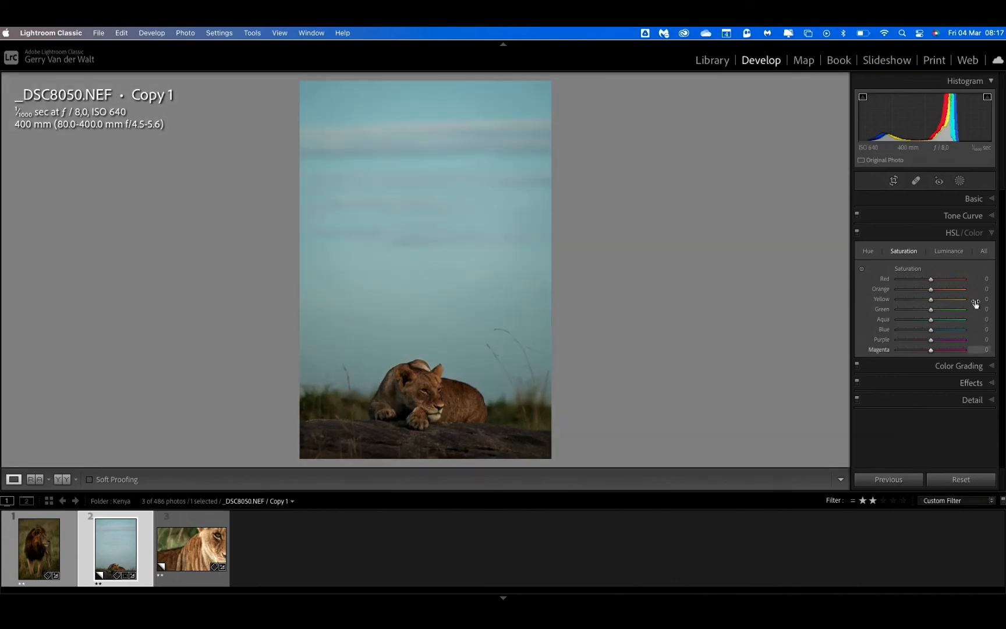